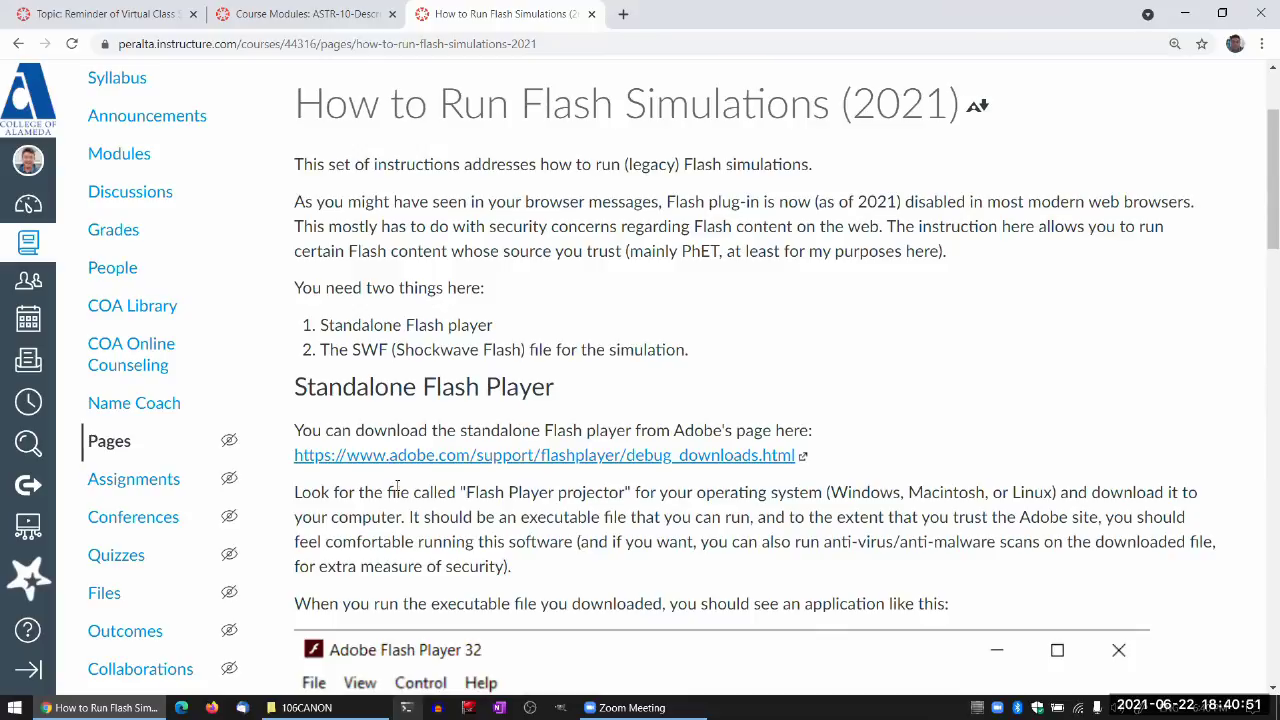
Open the My Solar System simulation page in a separate tab from the agenda in the June 22 virtual class reminder.
{"action": "left_click", "coordinate": [155, 14]}
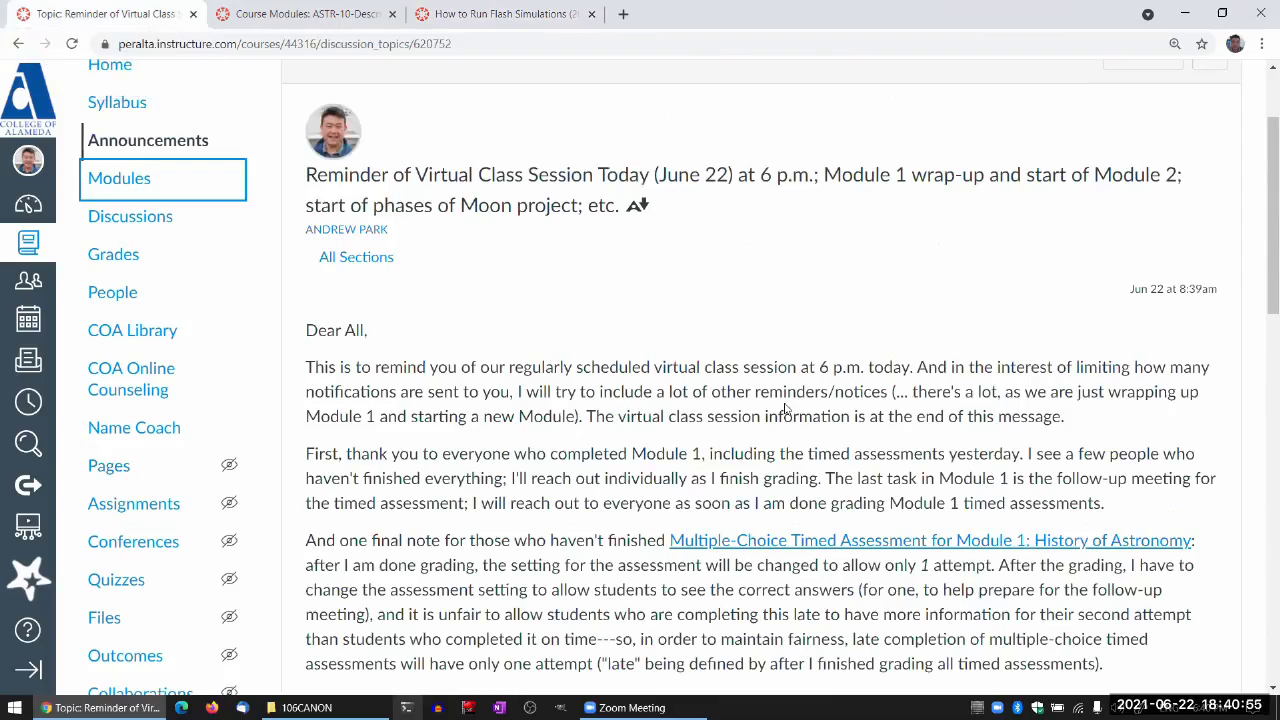
{"action": "scroll", "coordinate": [625, 288], "scroll_direction": "down", "scroll_amount": 3}
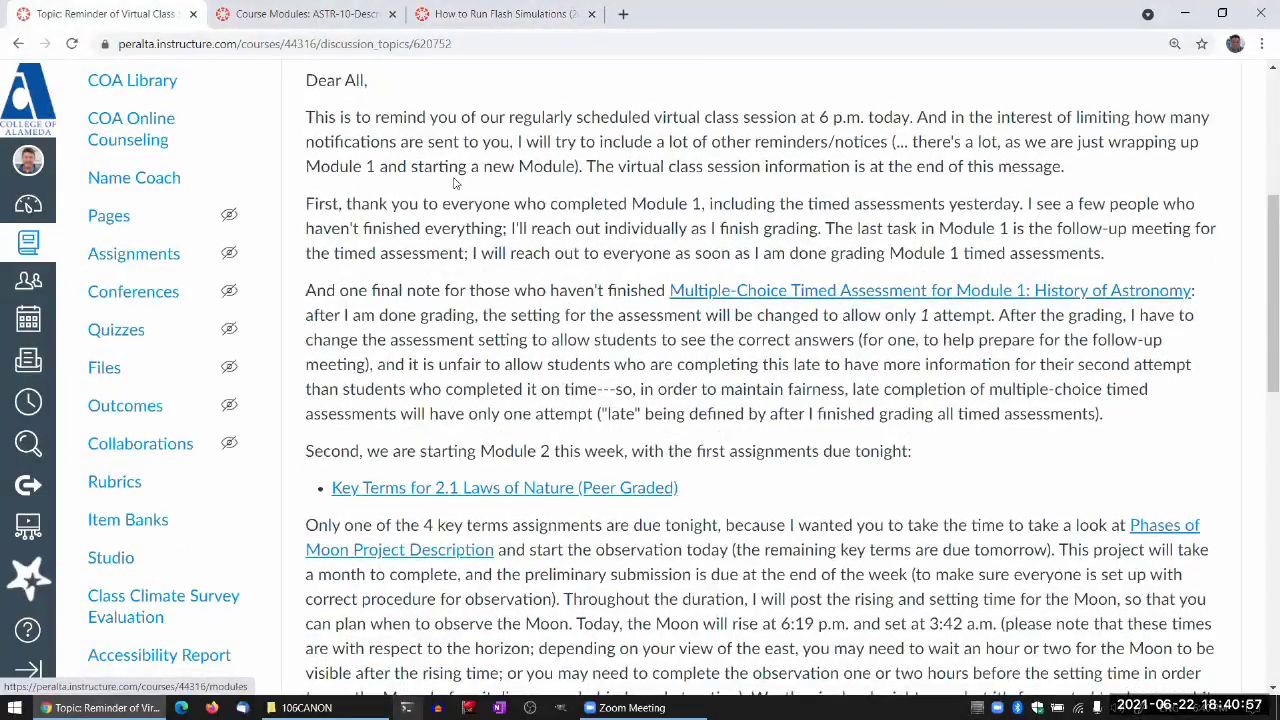
{"action": "scroll", "coordinate": [457, 190], "scroll_direction": "down", "scroll_amount": 5}
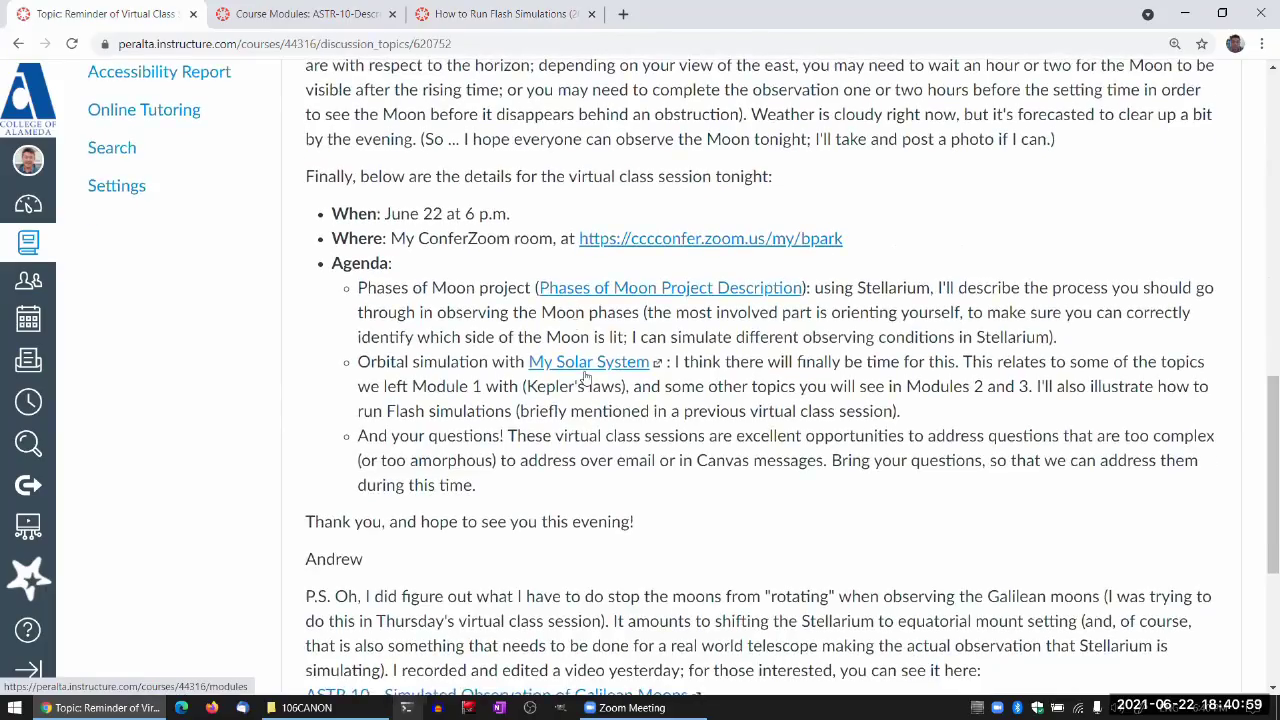
{"action": "middle_click", "coordinate": [585, 364]}
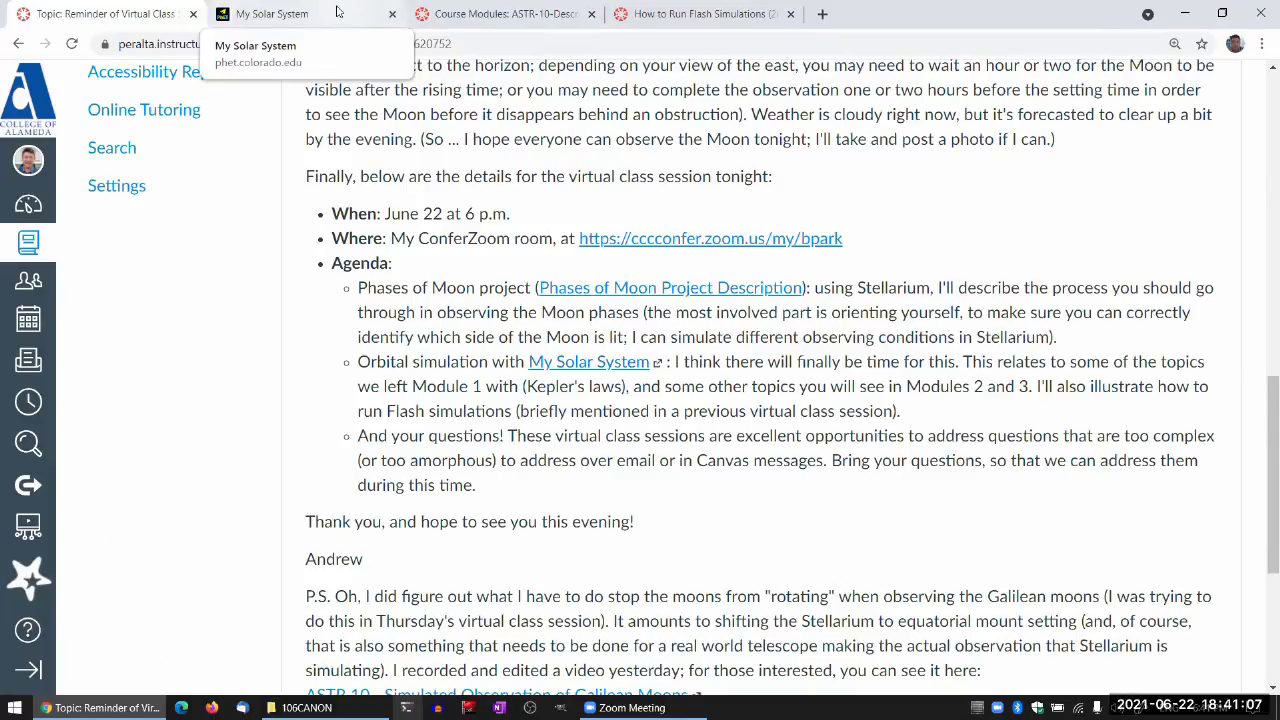
{"action": "left_click", "coordinate": [300, 14]}
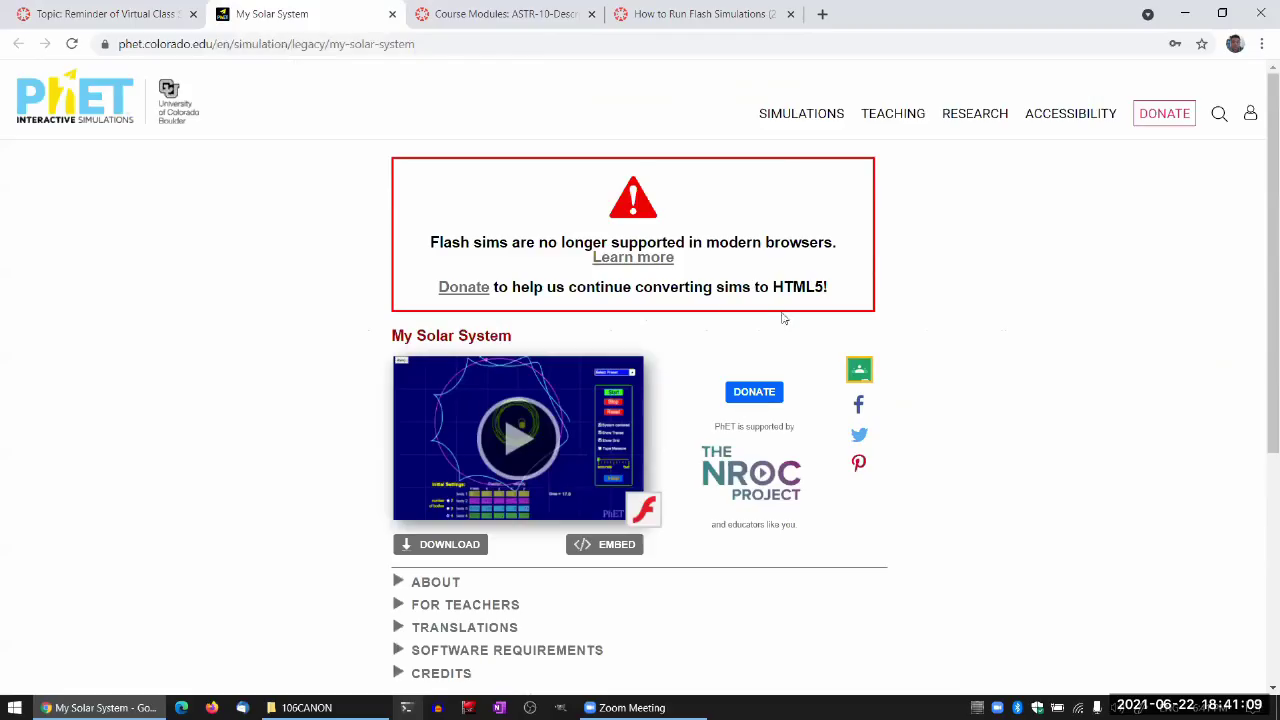
Place the My Solar System tab after the Course Modules tab, try running the simulation in the browser, and return to its page.
{"action": "scroll", "coordinate": [753, 397], "scroll_direction": "down", "scroll_amount": 1}
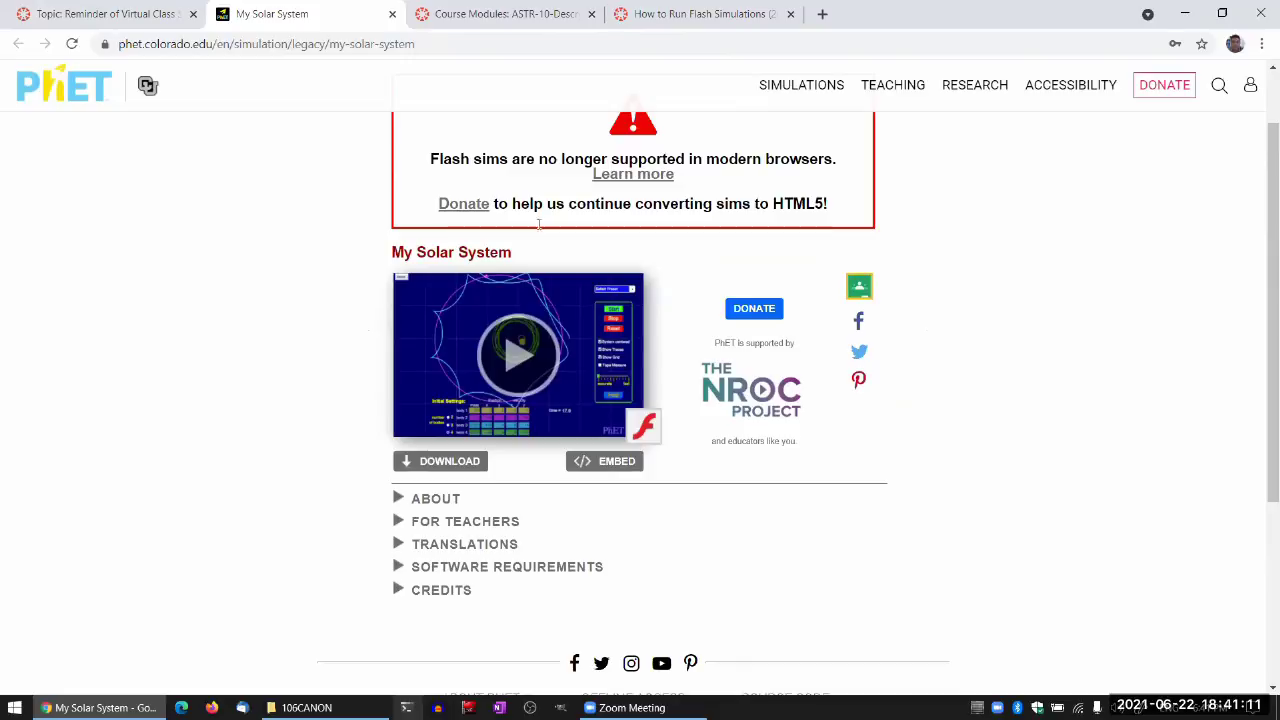
{"action": "left_click_drag", "start_coordinate": [352, 7], "coordinate": [550, 12]}
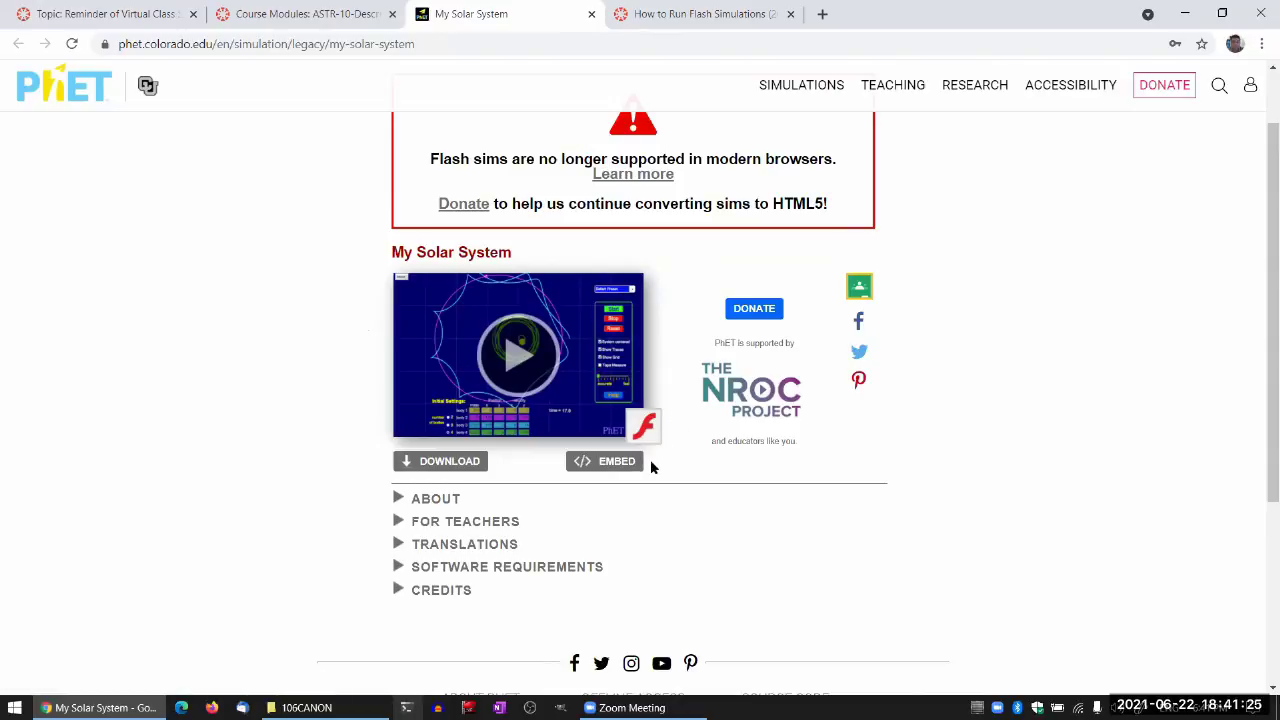
{"action": "left_click", "coordinate": [534, 384]}
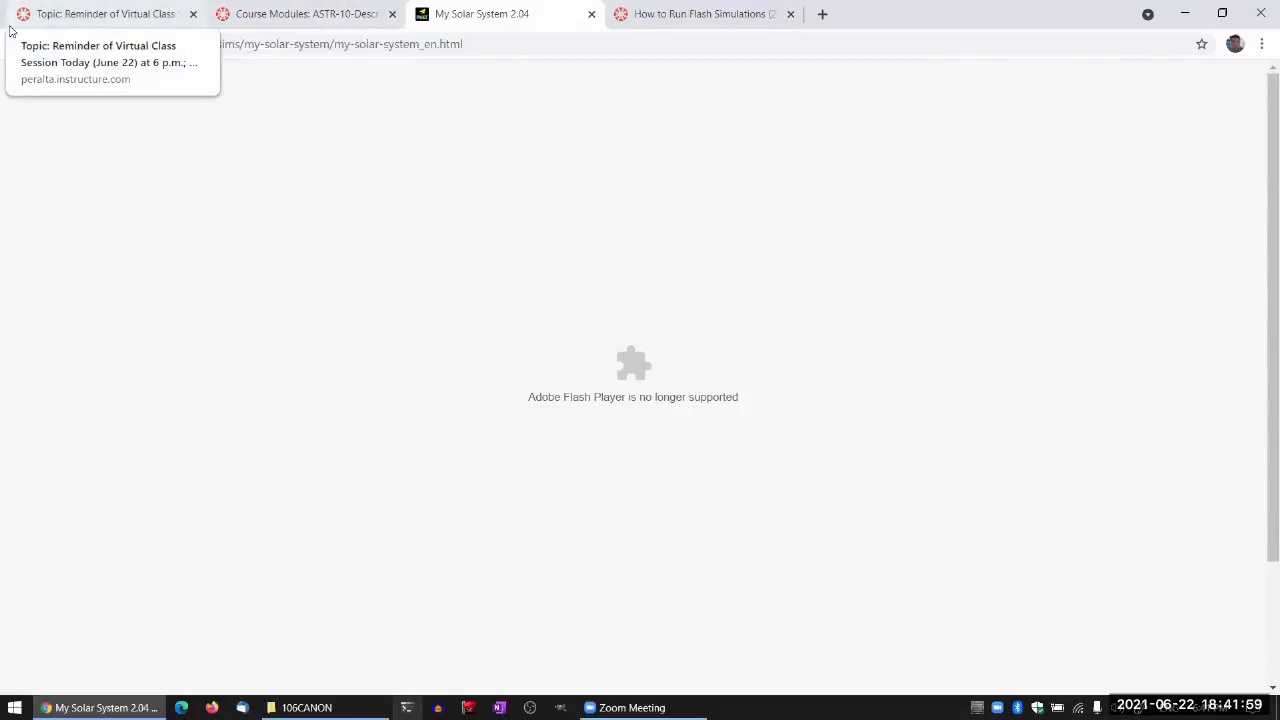
{"action": "left_click", "coordinate": [18, 46]}
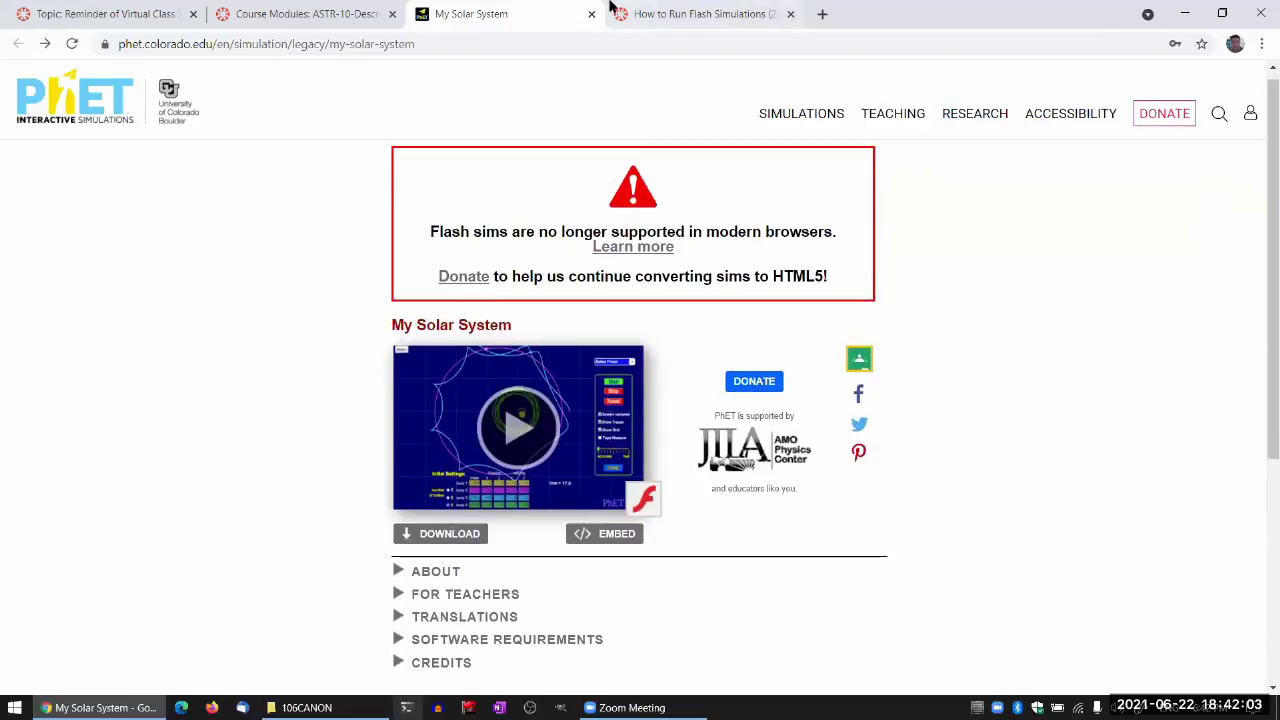
Open Adobe's debug downloads page from the standalone Flash player link in the How to Run Flash Simulations (2021) instructions.
{"action": "left_click", "coordinate": [657, 8]}
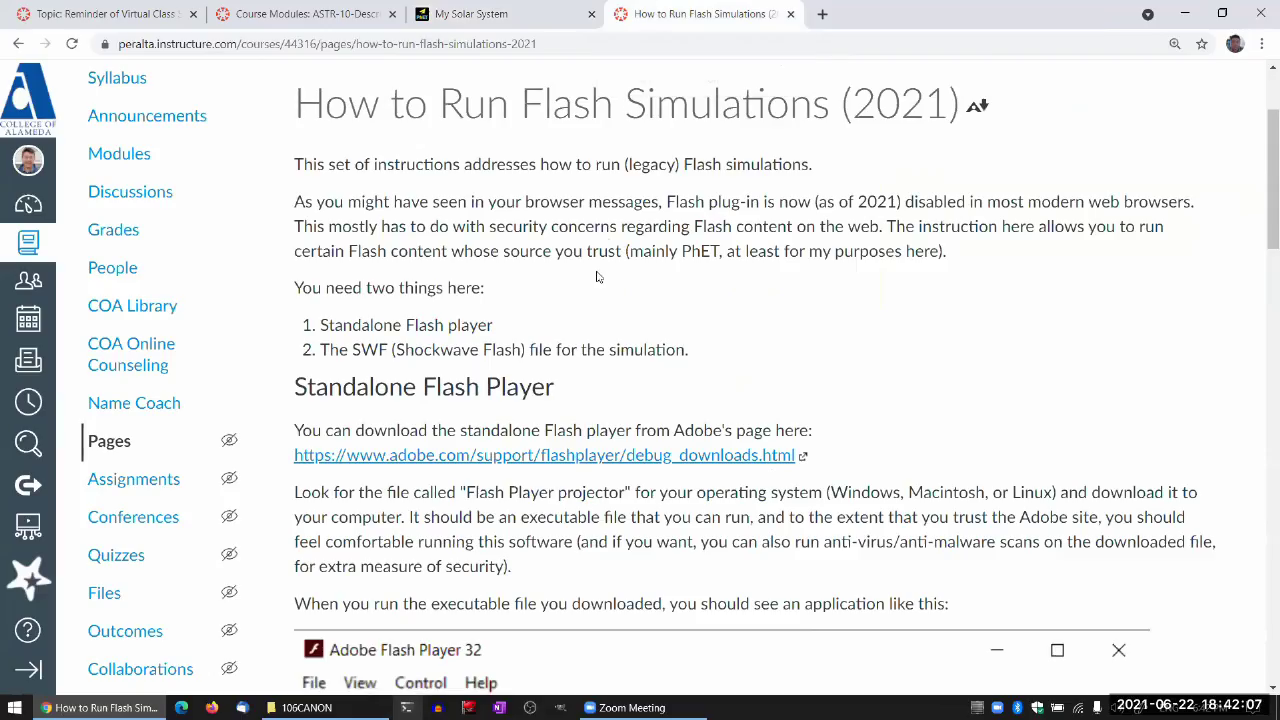
{"action": "scroll", "coordinate": [597, 277], "scroll_direction": "down", "scroll_amount": 3}
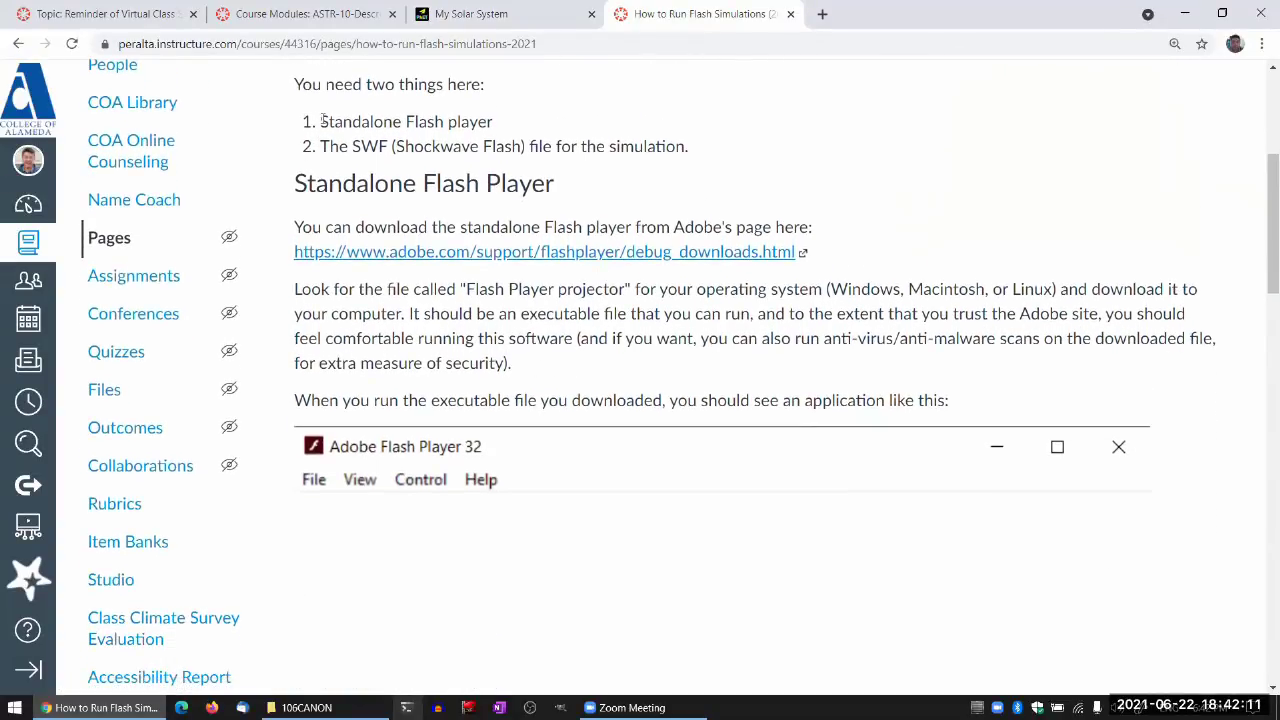
{"action": "left_click_drag", "start_coordinate": [319, 122], "coordinate": [506, 114]}
{"action": "left_click", "coordinate": [506, 114]}
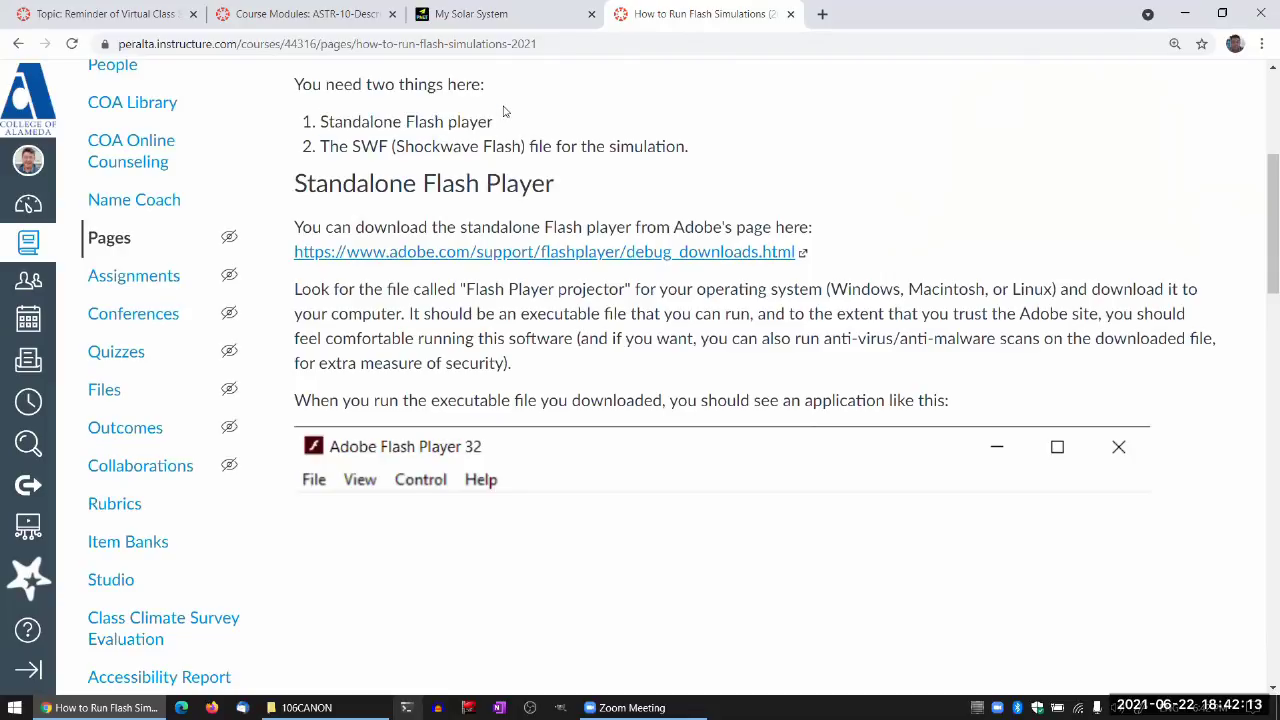
{"action": "left_click", "coordinate": [487, 257]}
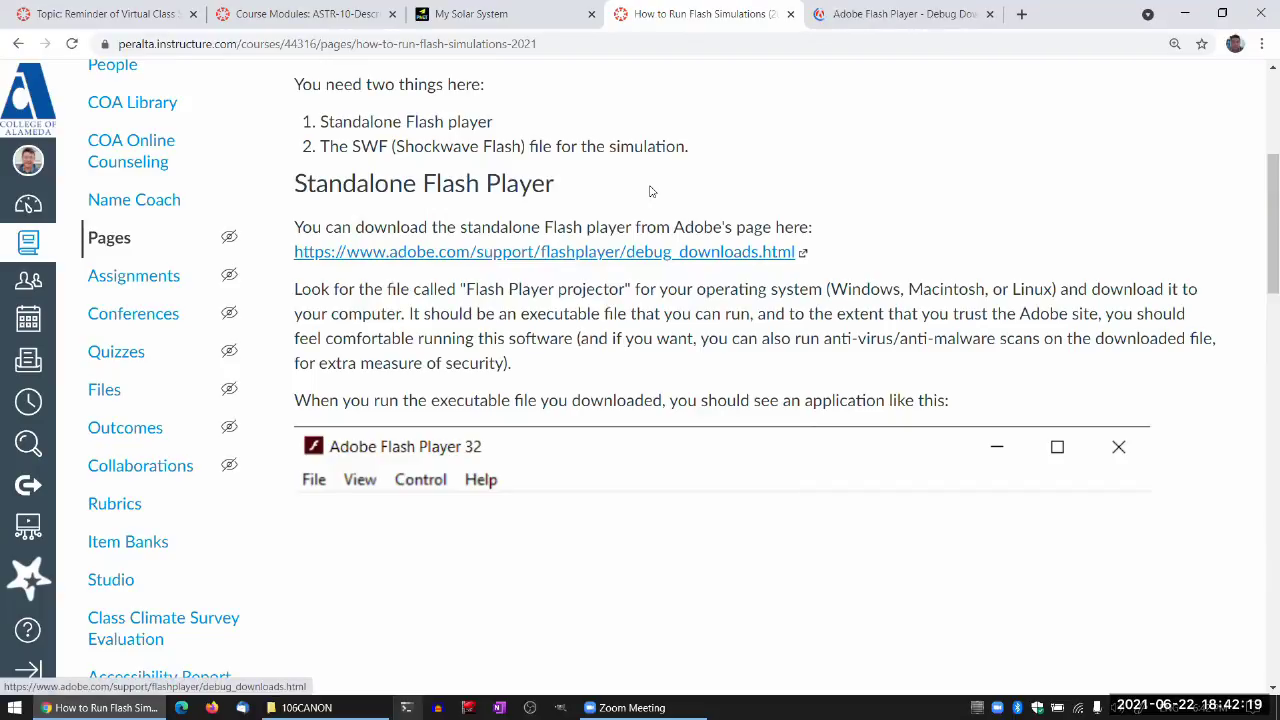
{"action": "left_click", "coordinate": [853, 14]}
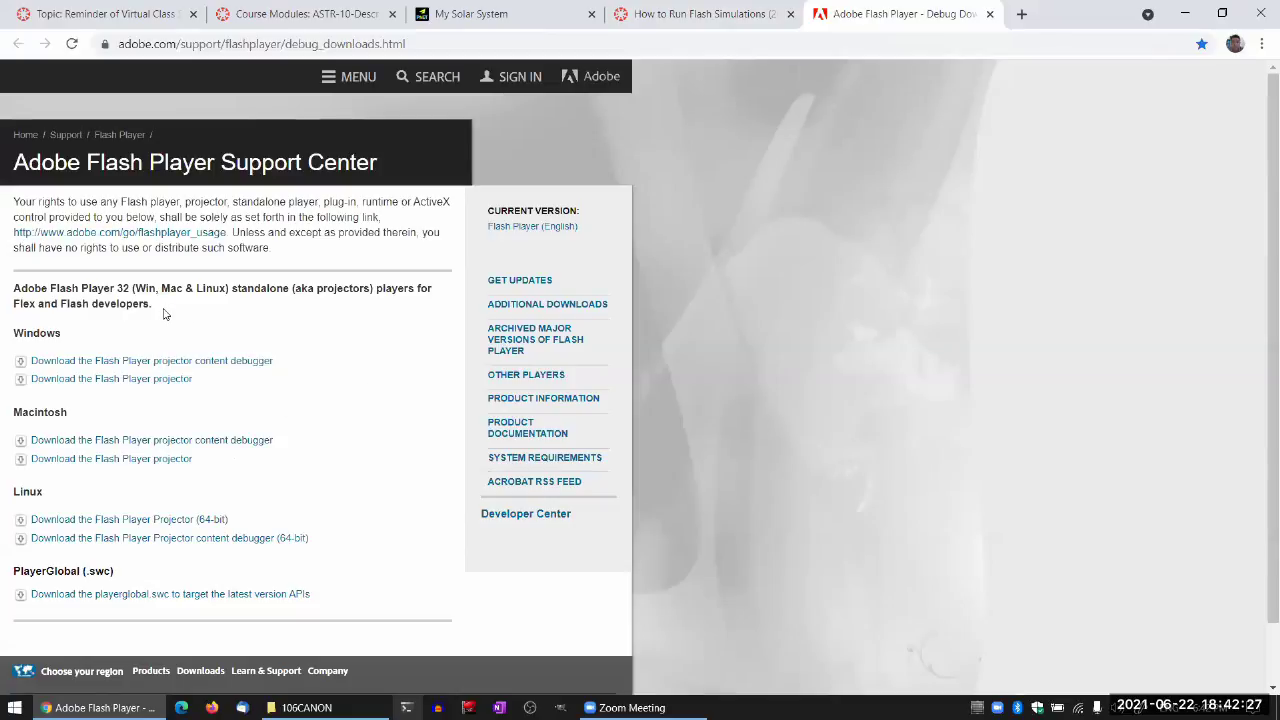
Download the Windows Flash Player projector, without the content debugger, and run the downloaded flashplayer_32_sa.exe.
{"action": "scroll", "coordinate": [165, 314], "scroll_direction": "up", "scroll_amount": 5, "text": "ctrl"}
{"action": "scroll", "coordinate": [165, 314], "scroll_direction": "down", "scroll_amount": 1}
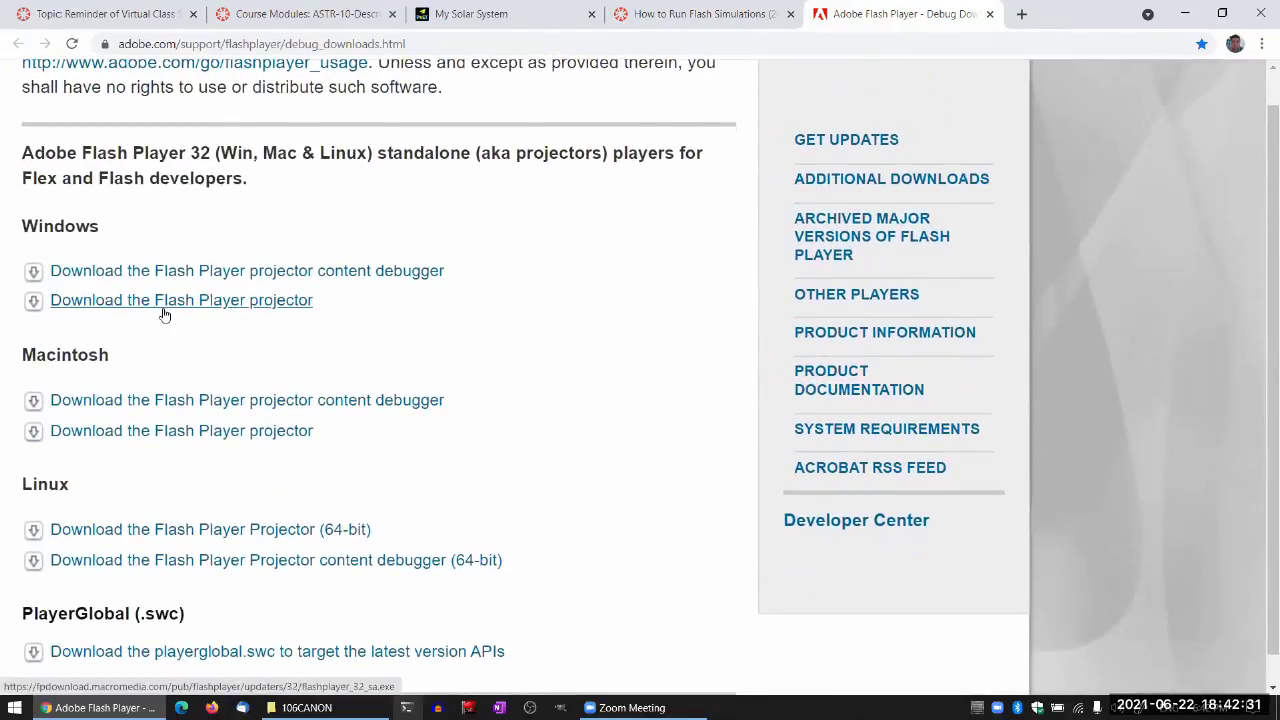
{"action": "scroll", "coordinate": [165, 314], "scroll_direction": "down", "scroll_amount": 1}
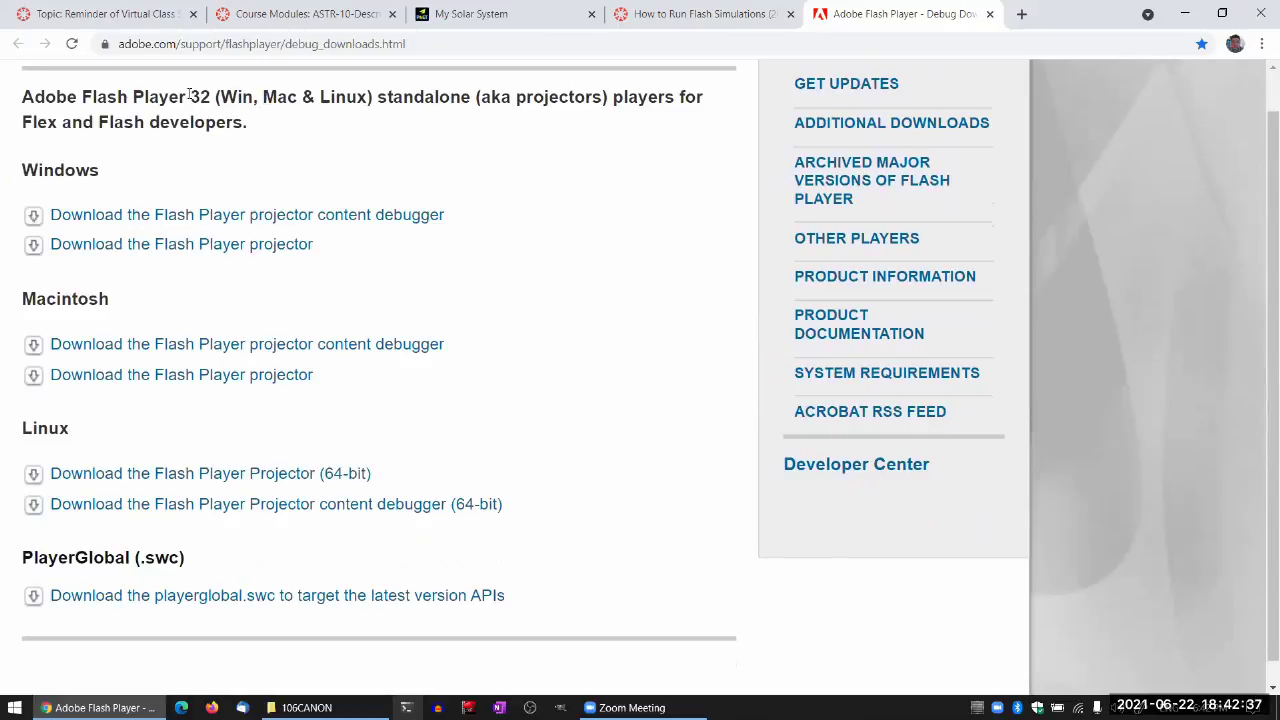
{"action": "left_click_drag", "start_coordinate": [190, 96], "coordinate": [213, 93]}
{"action": "left_click", "coordinate": [207, 92]}
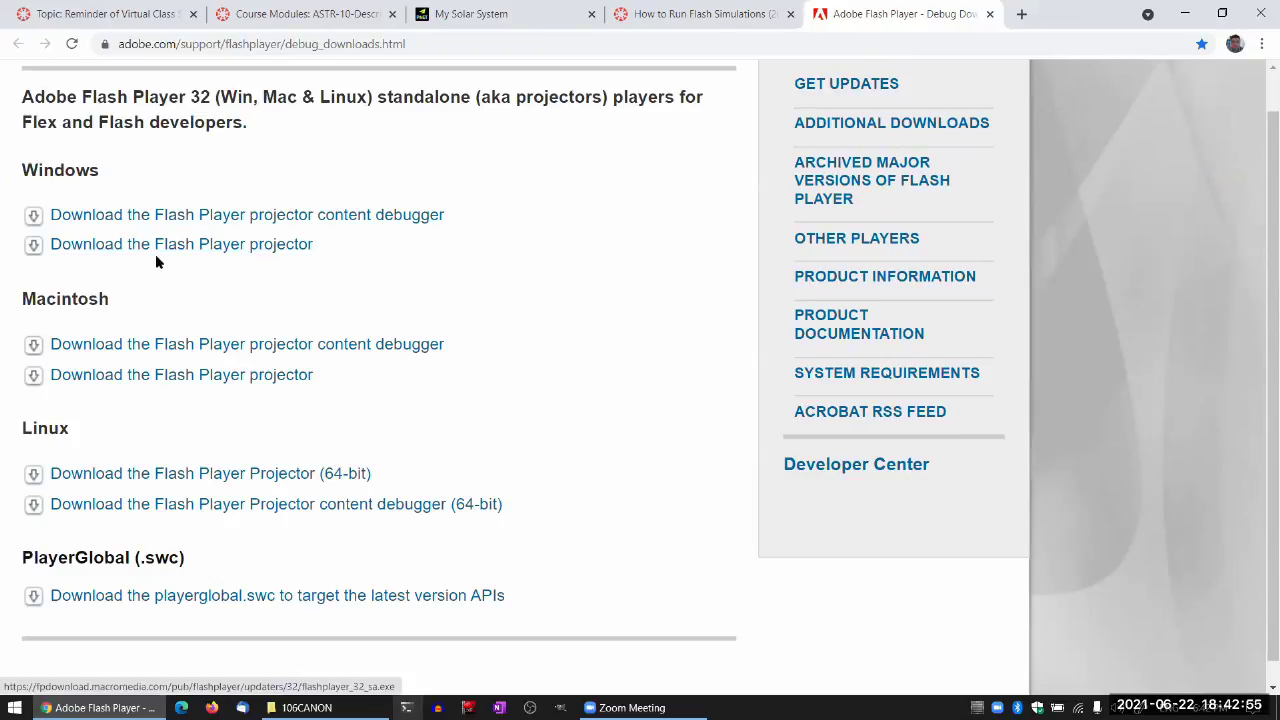
{"action": "left_click", "coordinate": [207, 248]}
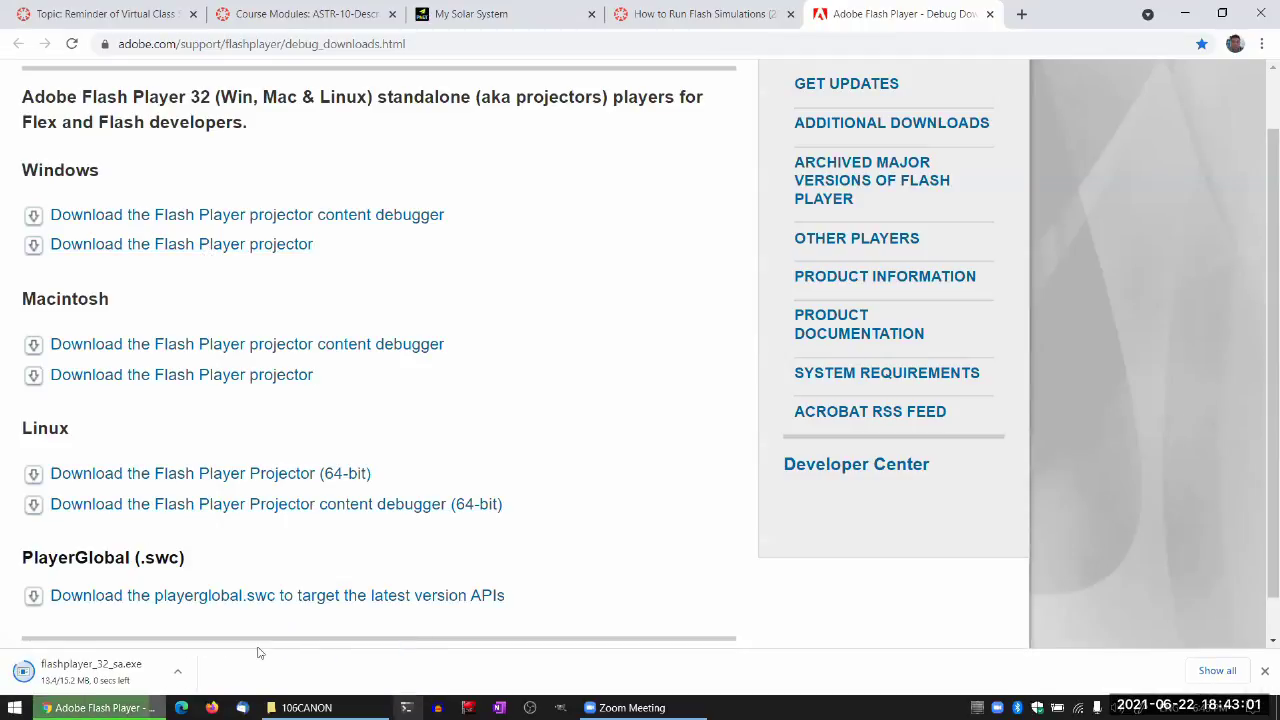
{"action": "left_click", "coordinate": [128, 678]}
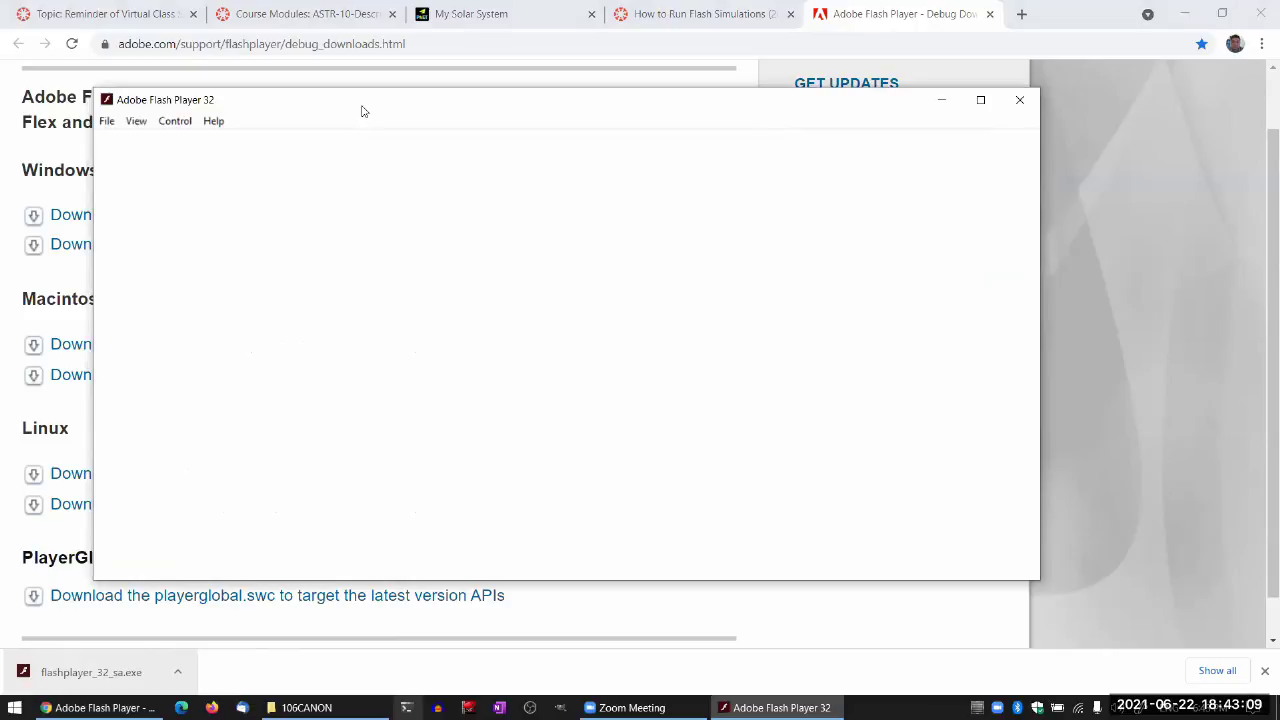
{"action": "left_click_drag", "start_coordinate": [363, 106], "coordinate": [437, 58]}
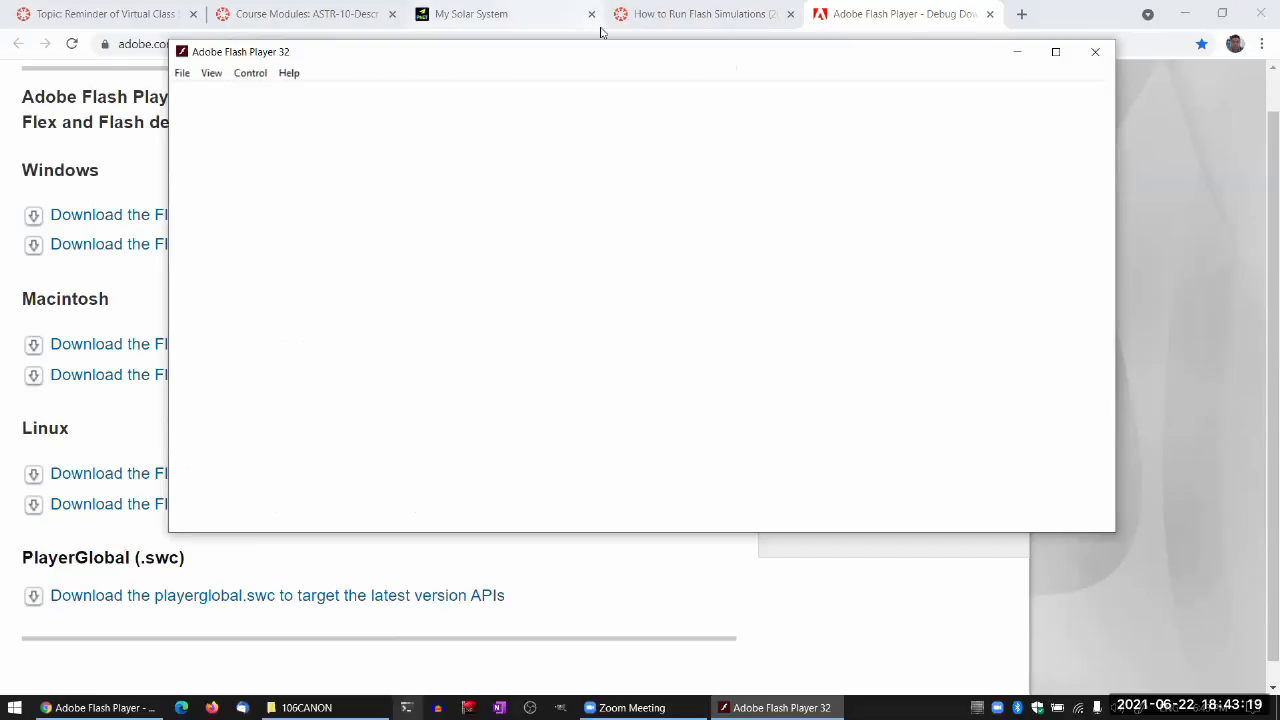
Return to the How to Run Flash Simulations instructions and review the SWF file requirement in the list of things needed.
{"action": "left_click", "coordinate": [650, 5]}
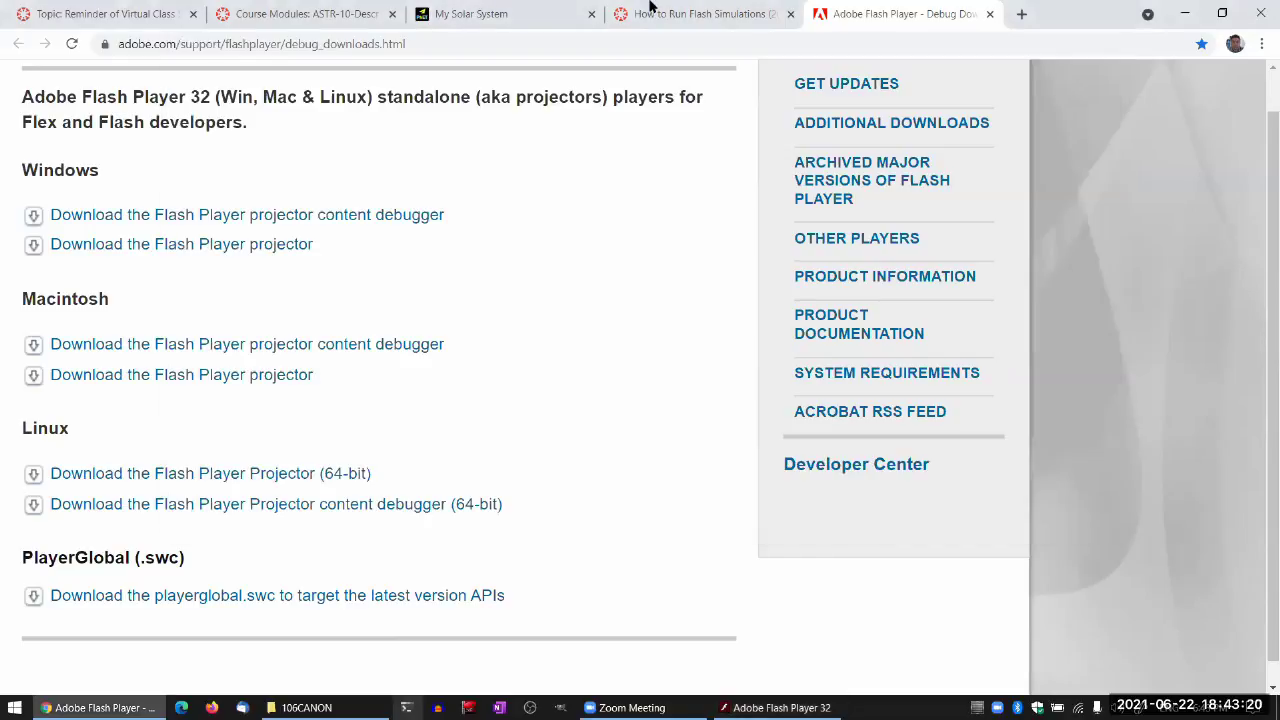
{"action": "left_click", "coordinate": [738, 14]}
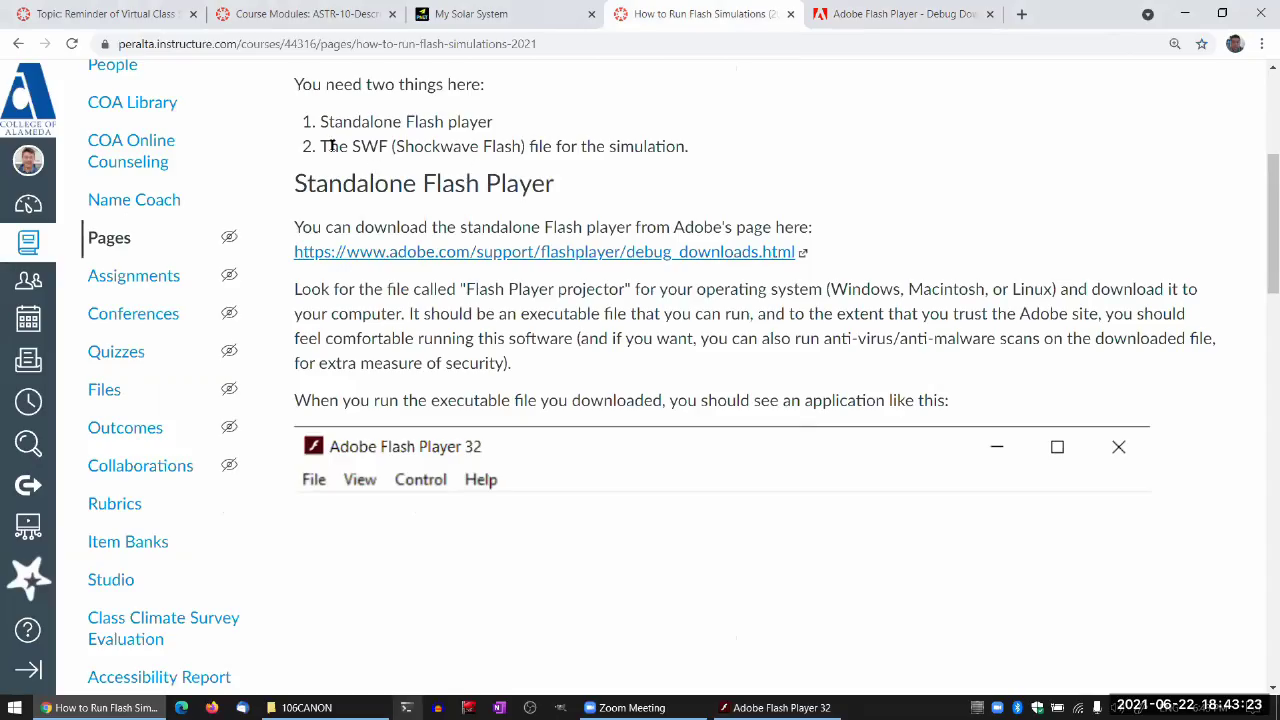
{"action": "left_click_drag", "start_coordinate": [329, 146], "coordinate": [684, 146]}
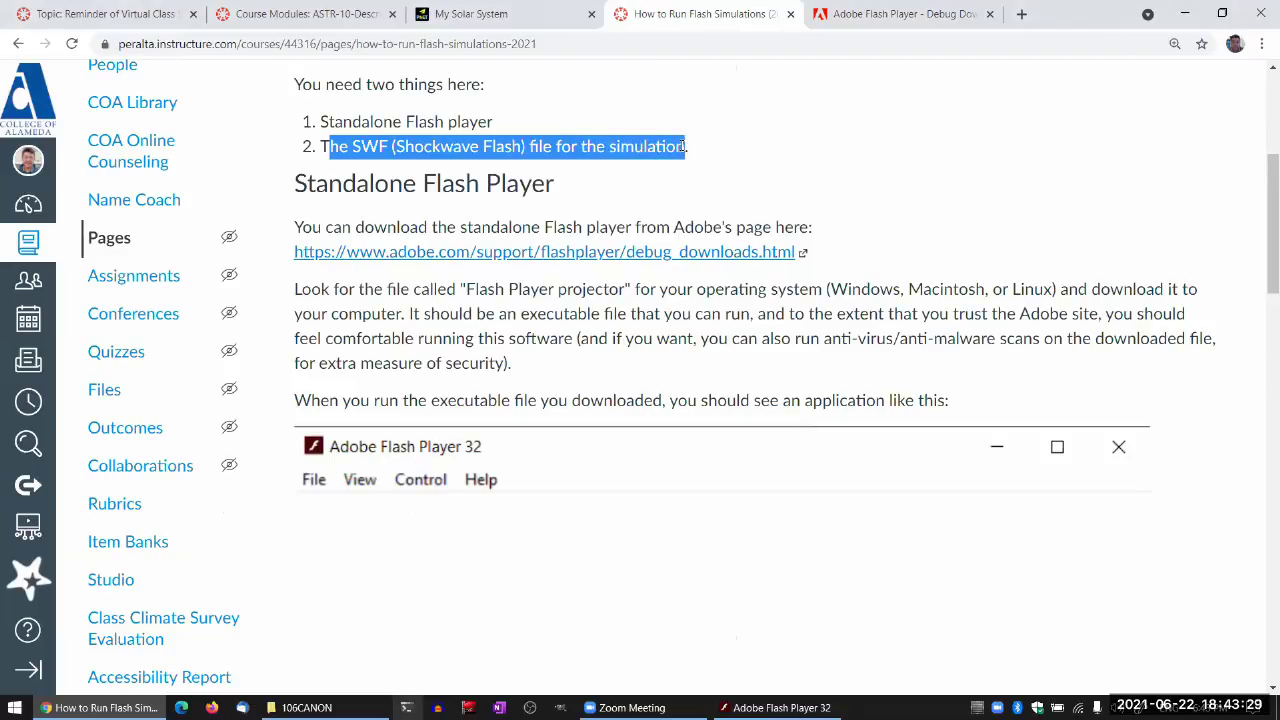
{"action": "left_click", "coordinate": [481, 171]}
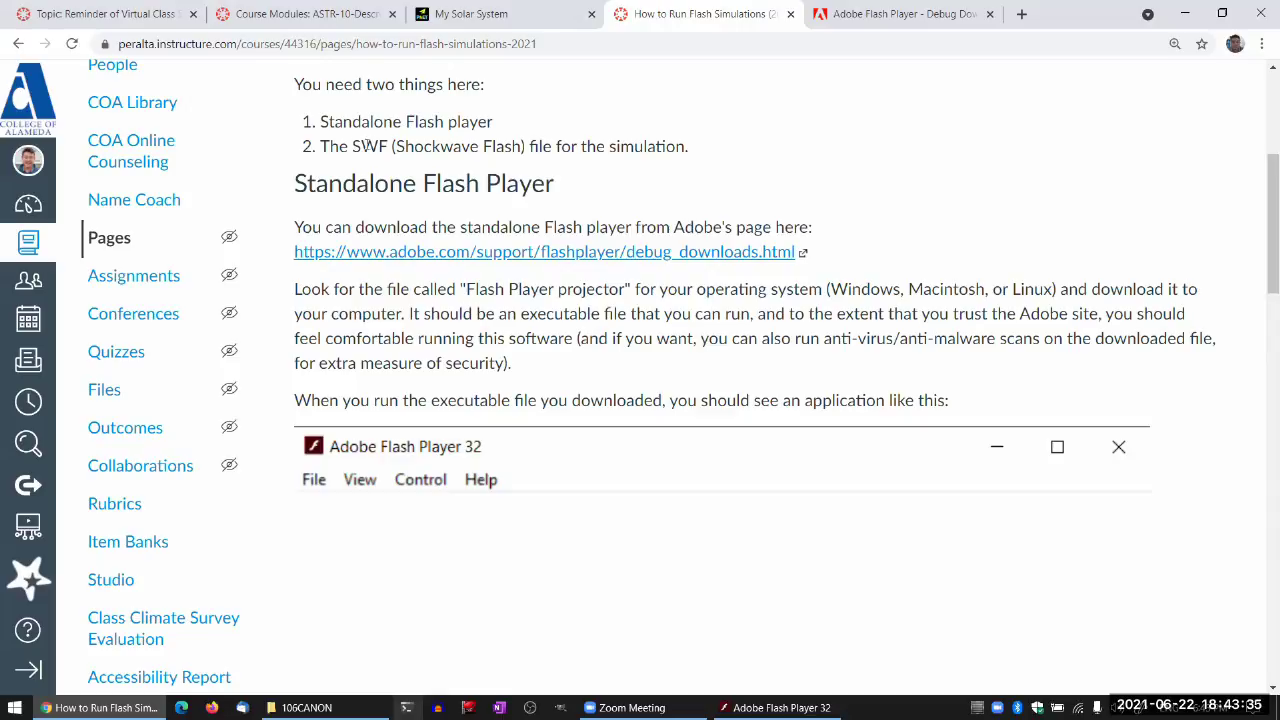
{"action": "left_click_drag", "start_coordinate": [349, 146], "coordinate": [380, 147]}
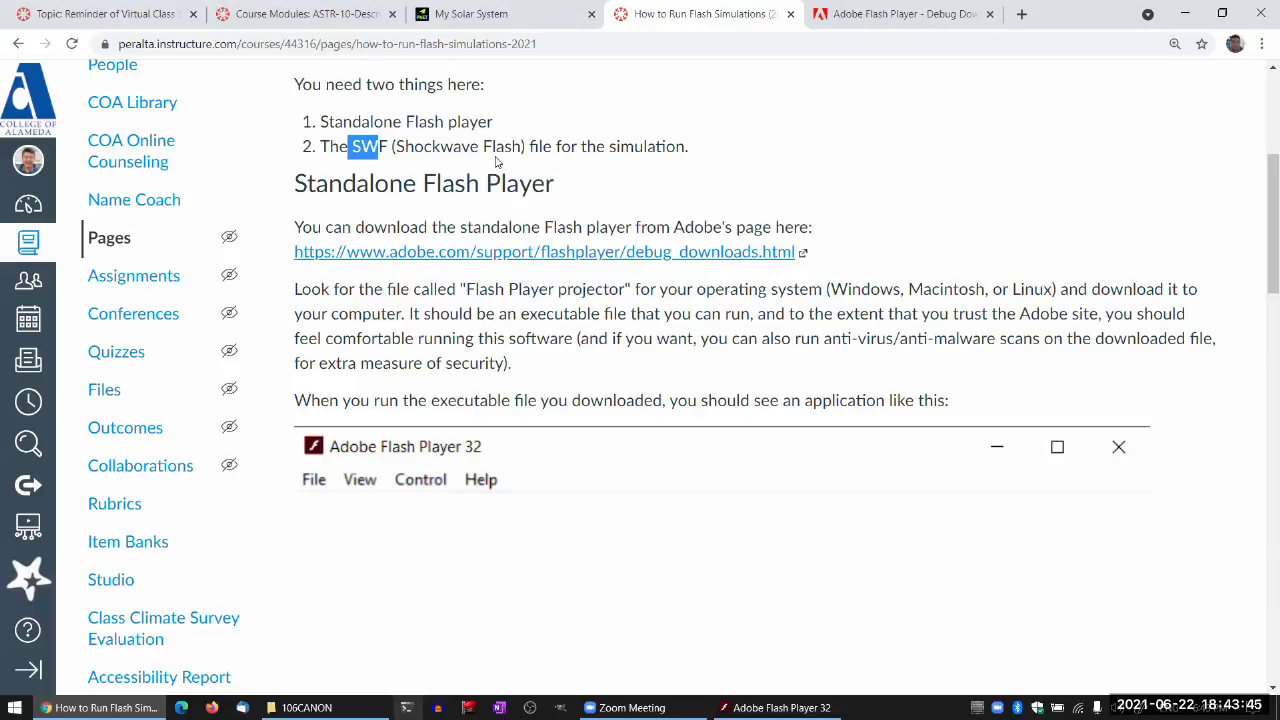
{"action": "scroll", "coordinate": [496, 162], "scroll_direction": "up", "scroll_amount": 3}
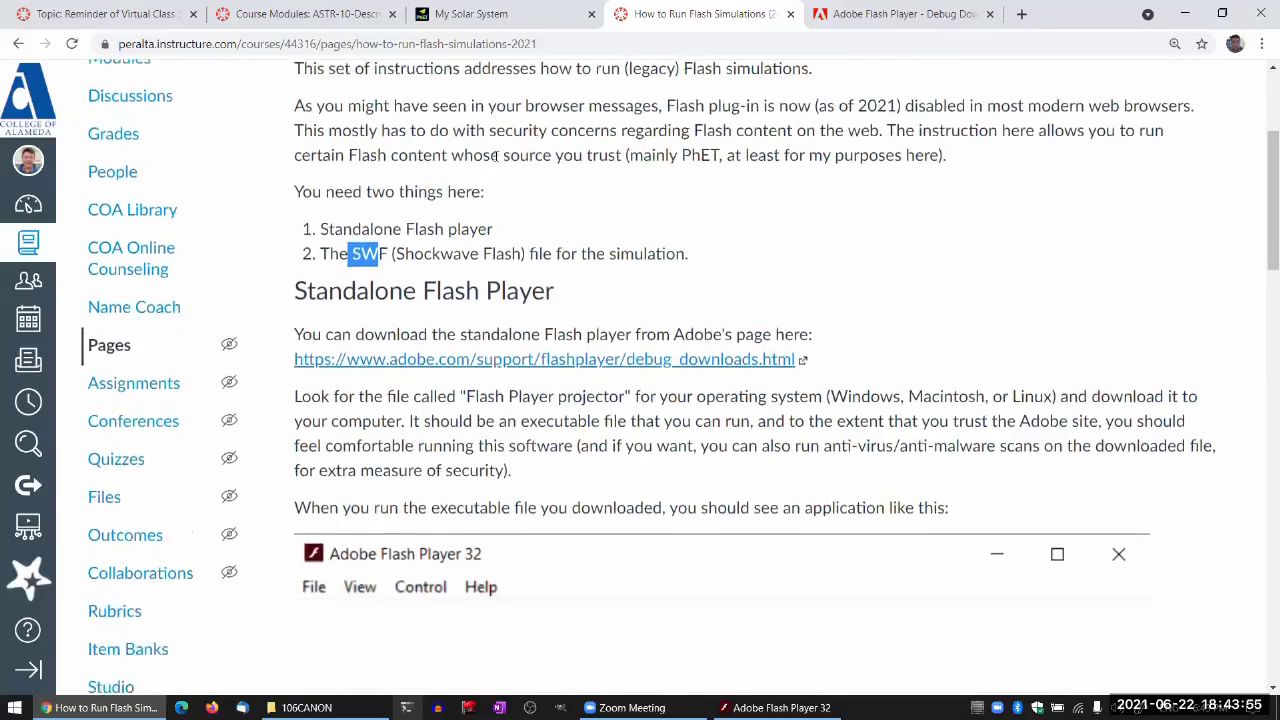
Read the SWF Simulation File section on locating a PhET simulation's SWF file through URL editing and opening it in the player.
{"action": "scroll", "coordinate": [495, 157], "scroll_direction": "down", "scroll_amount": 1}
{"action": "scroll", "coordinate": [495, 162], "scroll_direction": "down", "scroll_amount": 3}
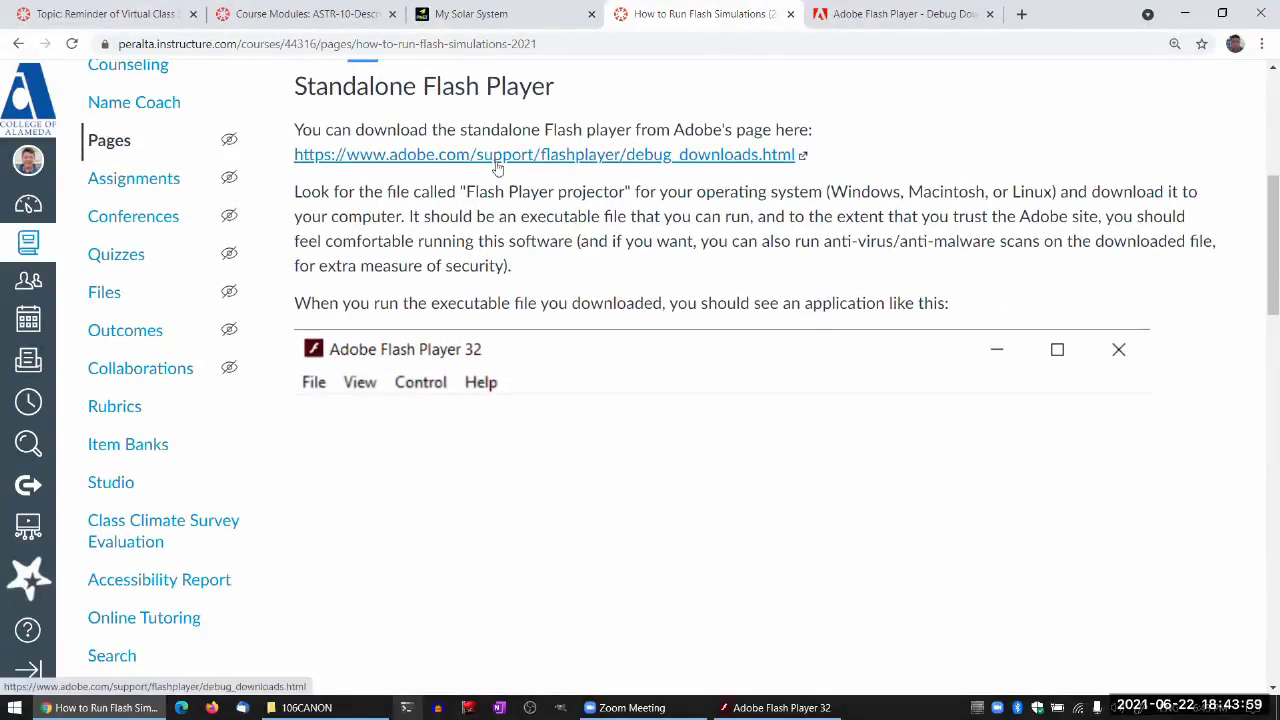
{"action": "scroll", "coordinate": [492, 190], "scroll_direction": "down", "scroll_amount": 4}
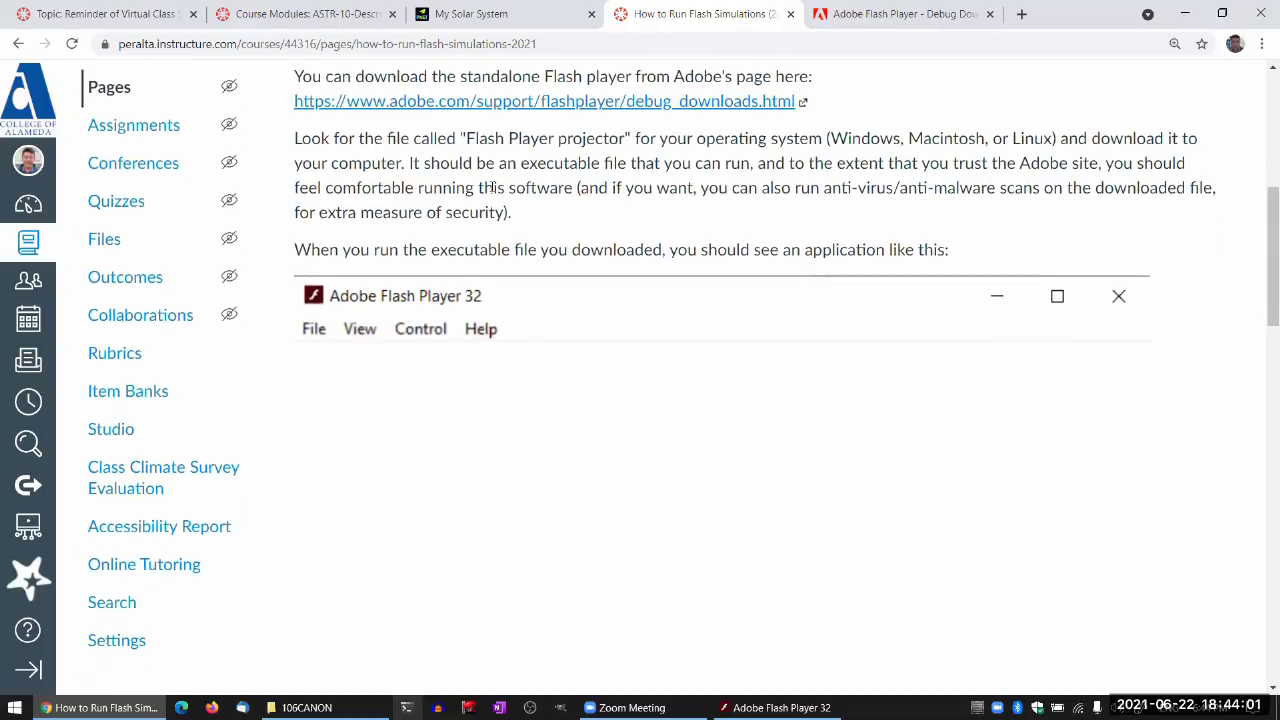
{"action": "scroll", "coordinate": [492, 191], "scroll_direction": "down", "scroll_amount": 5}
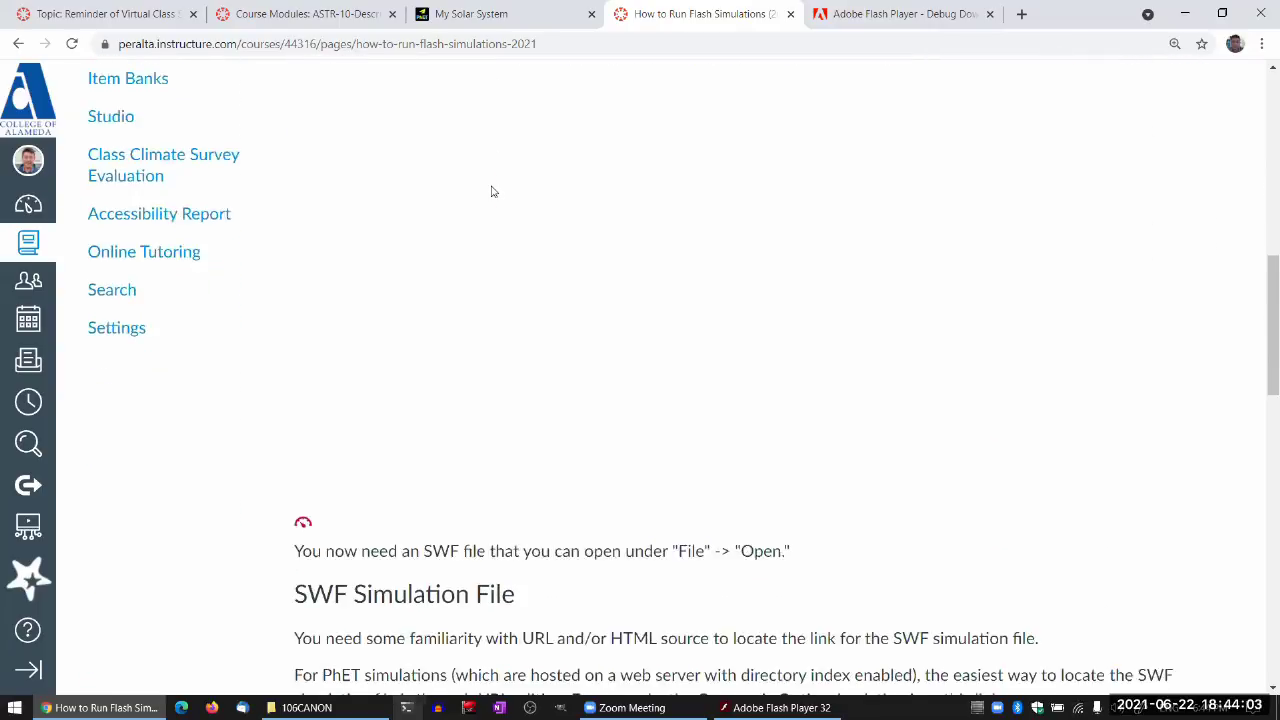
{"action": "scroll", "coordinate": [492, 191], "scroll_direction": "down", "scroll_amount": 3}
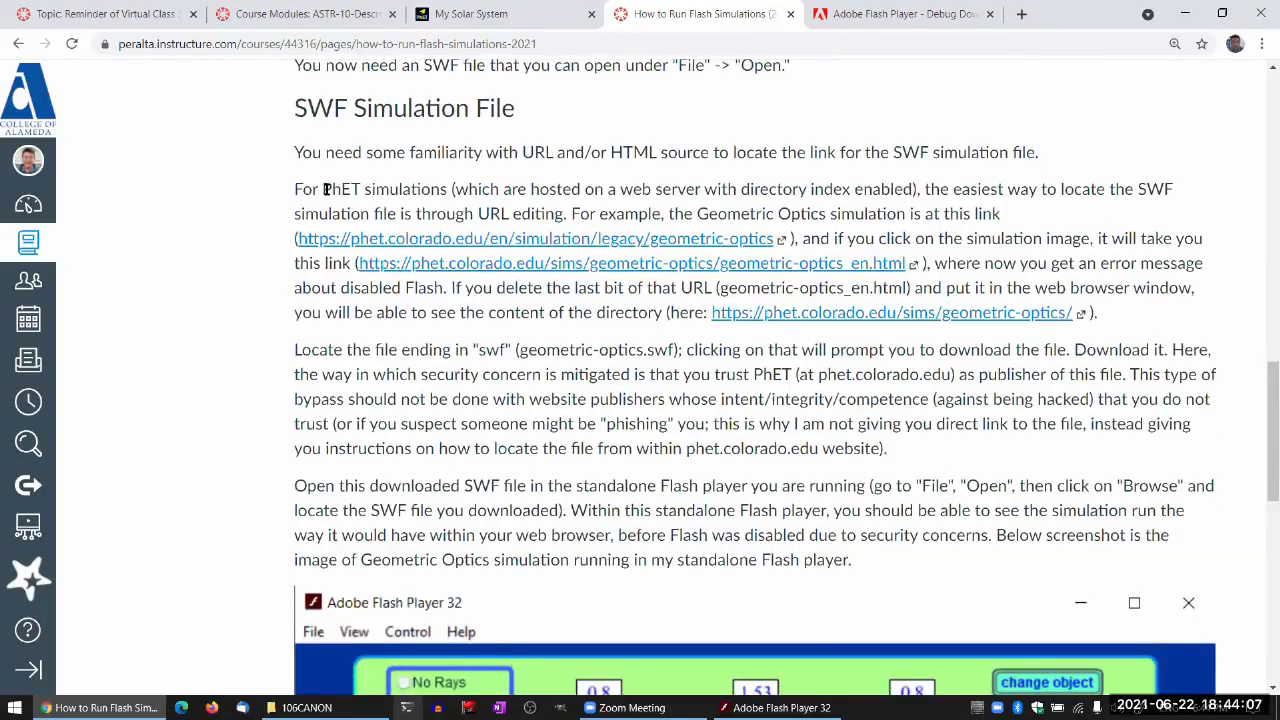
{"action": "left_click_drag", "start_coordinate": [325, 189], "coordinate": [354, 189]}
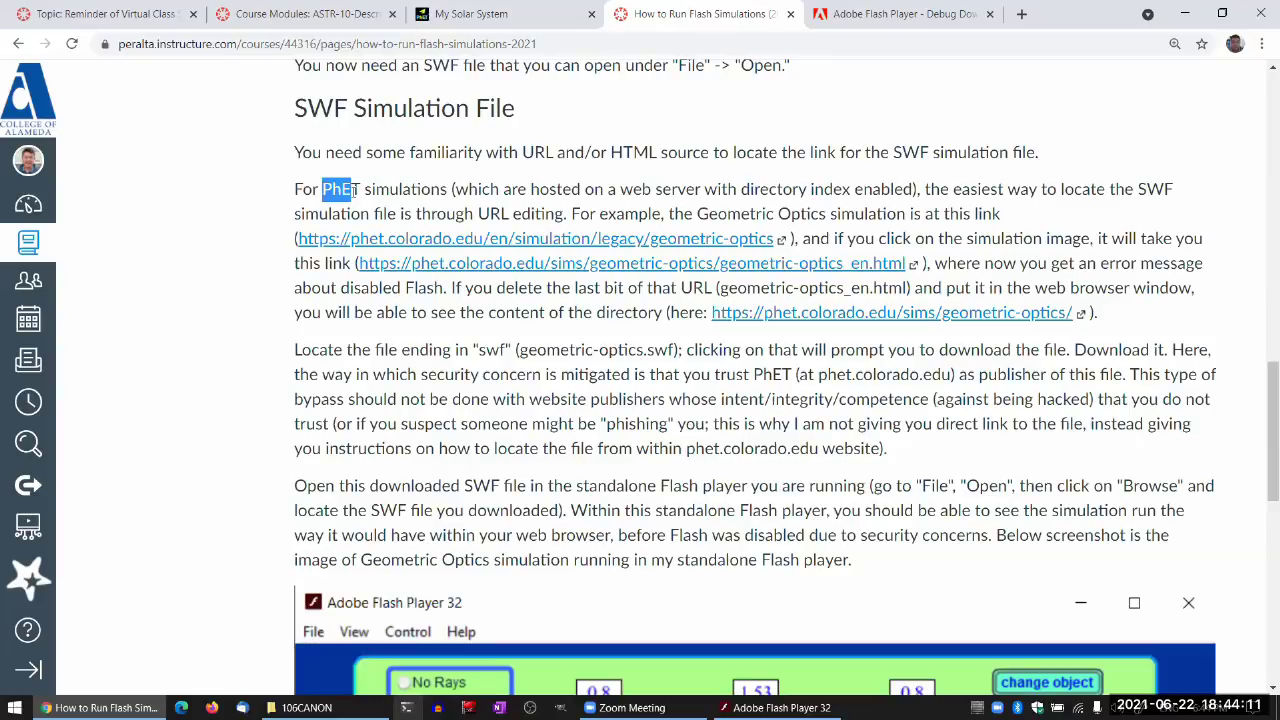
{"action": "left_click_drag", "start_coordinate": [355, 195], "coordinate": [373, 213]}
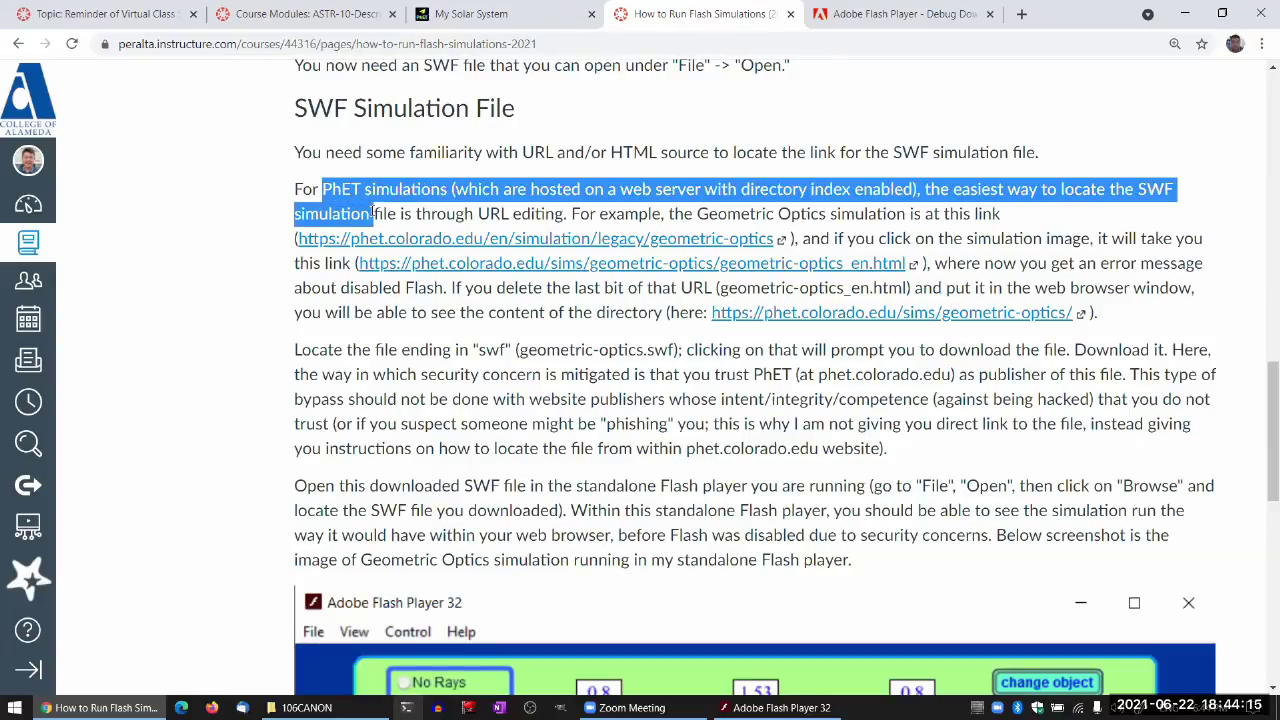
{"action": "left_click", "coordinate": [471, 208]}
{"action": "scroll", "coordinate": [472, 205], "scroll_direction": "down", "scroll_amount": 1}
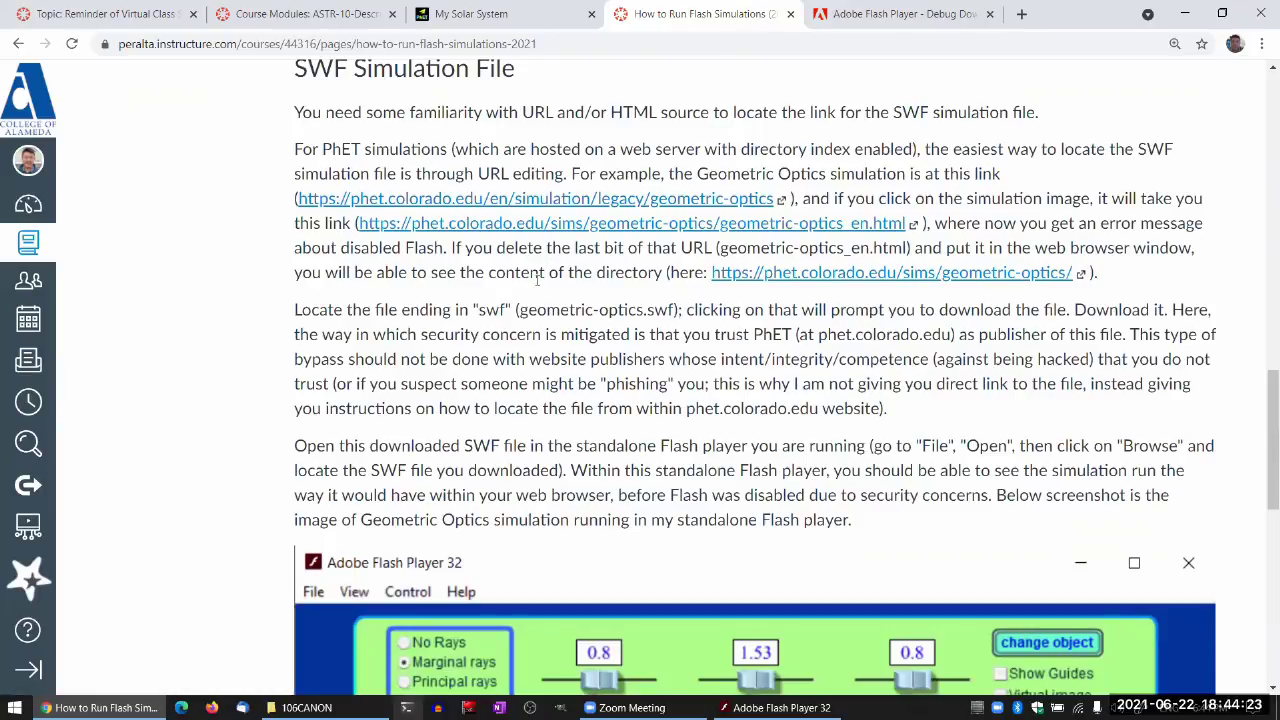
{"action": "scroll", "coordinate": [547, 337], "scroll_direction": "down", "scroll_amount": 4}
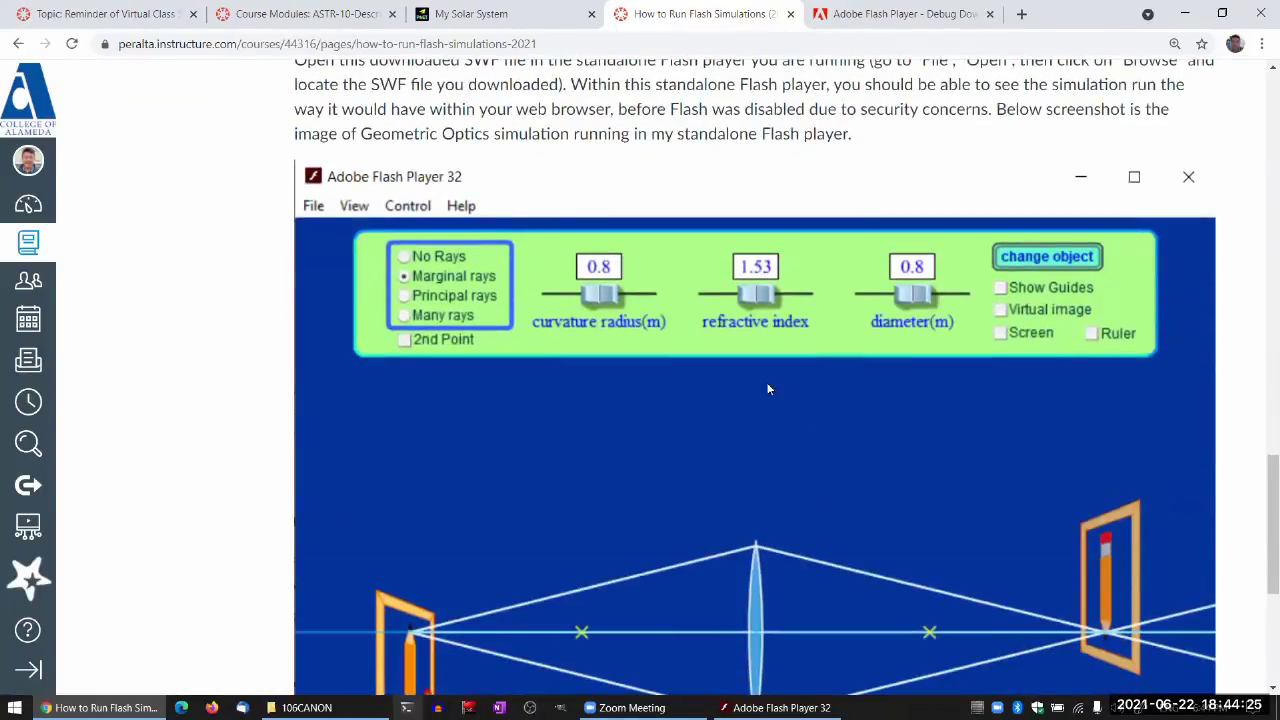
{"action": "scroll", "coordinate": [586, 362], "scroll_direction": "up", "scroll_amount": 4}
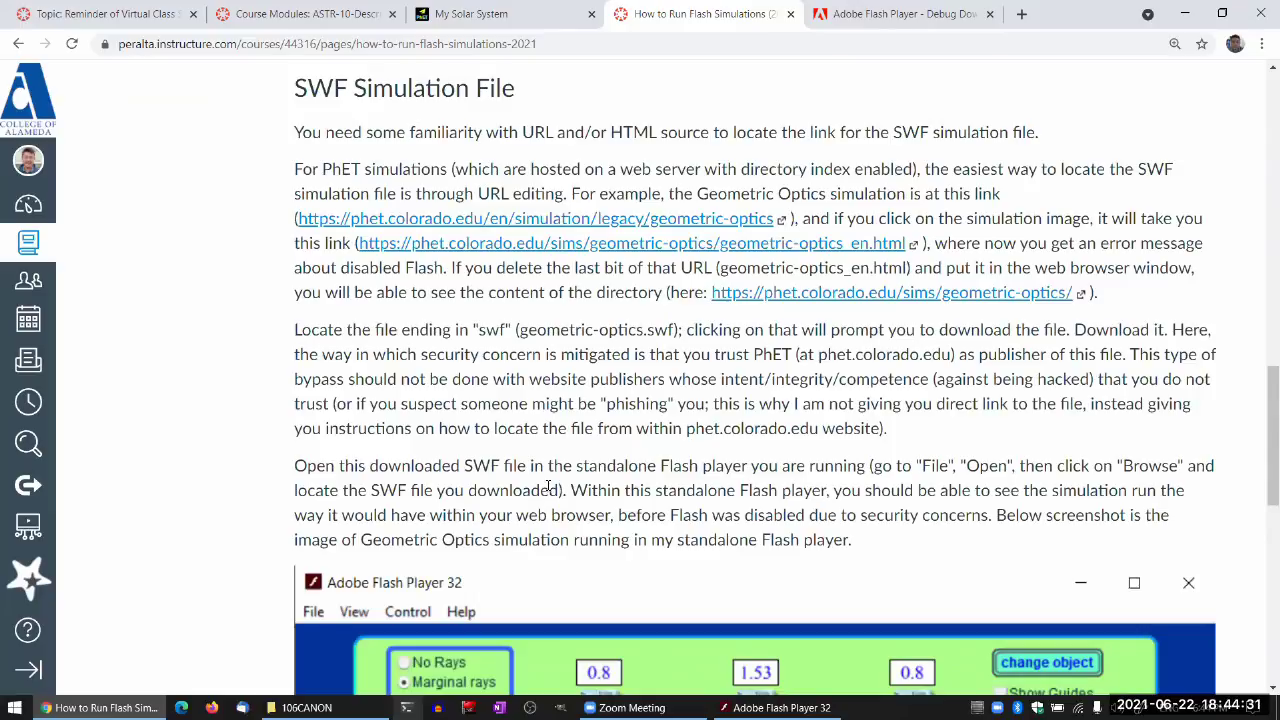
Return to PhET's legacy My Solar System page and launch the simulation from its preview image.
{"action": "left_click", "coordinate": [470, 14]}
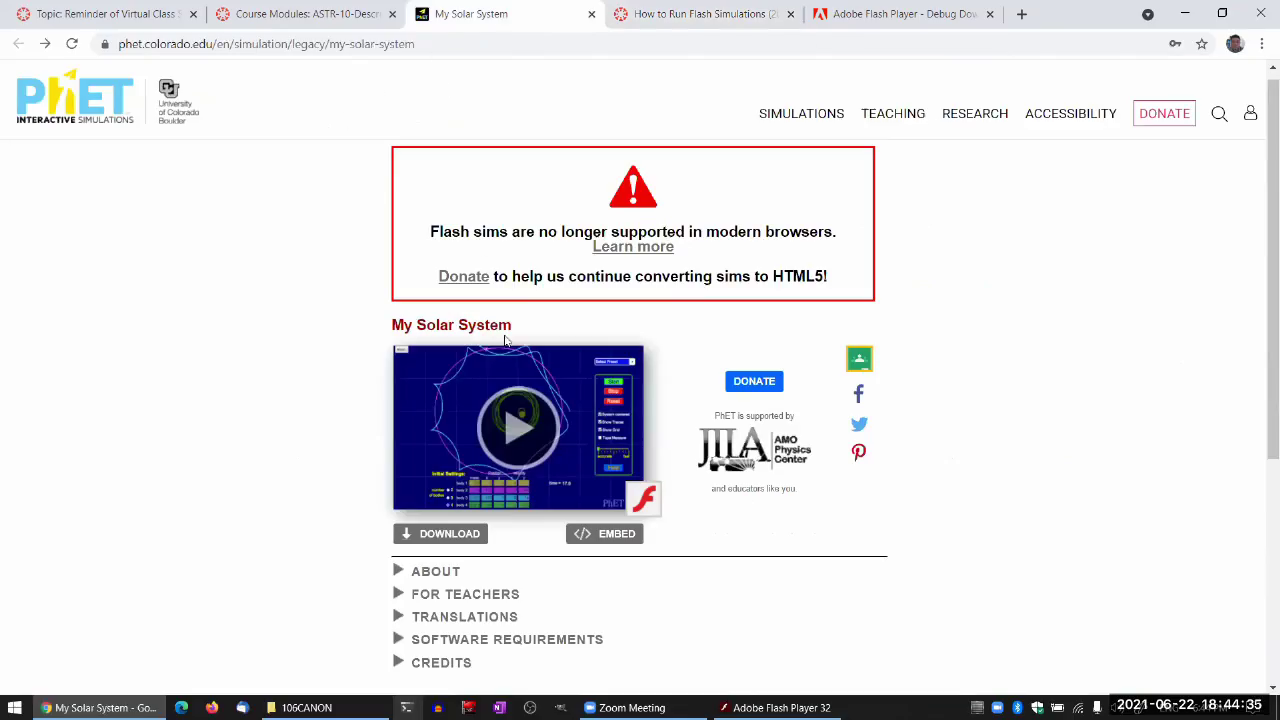
{"action": "scroll", "coordinate": [499, 260], "scroll_direction": "down", "scroll_amount": 1}
{"action": "scroll", "coordinate": [499, 260], "scroll_direction": "down", "scroll_amount": 1}
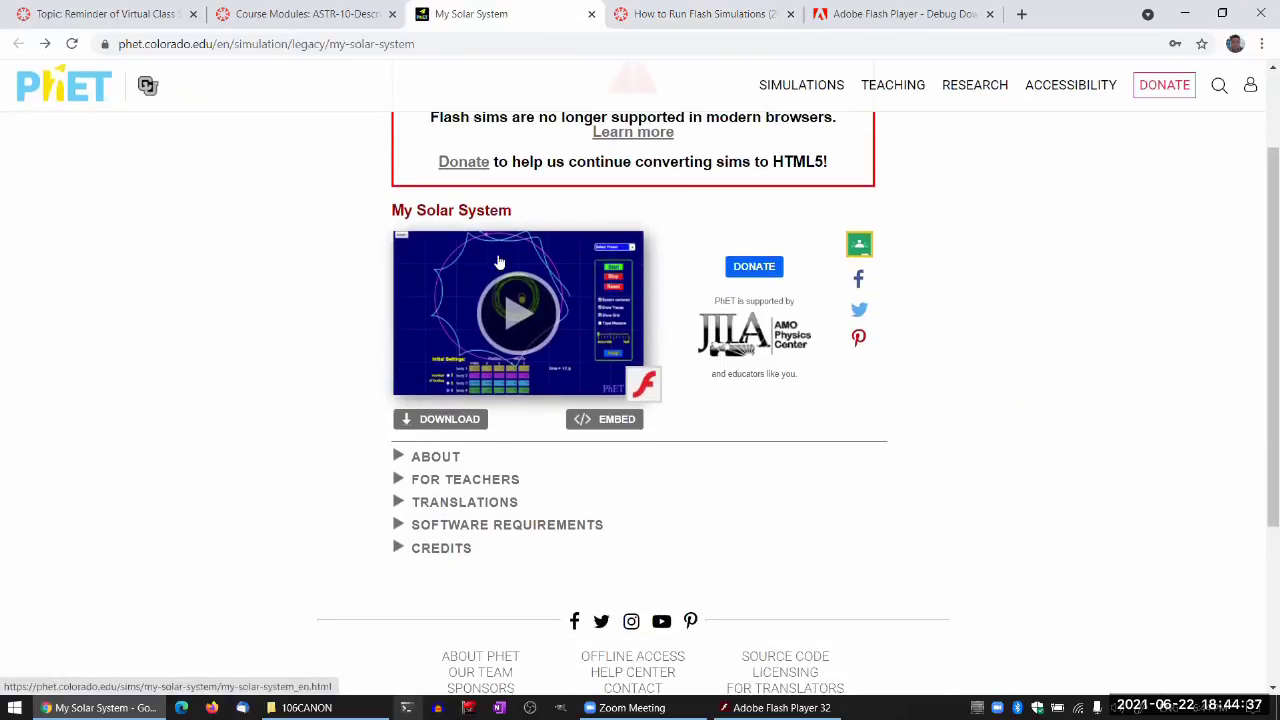
{"action": "left_click", "coordinate": [513, 320]}
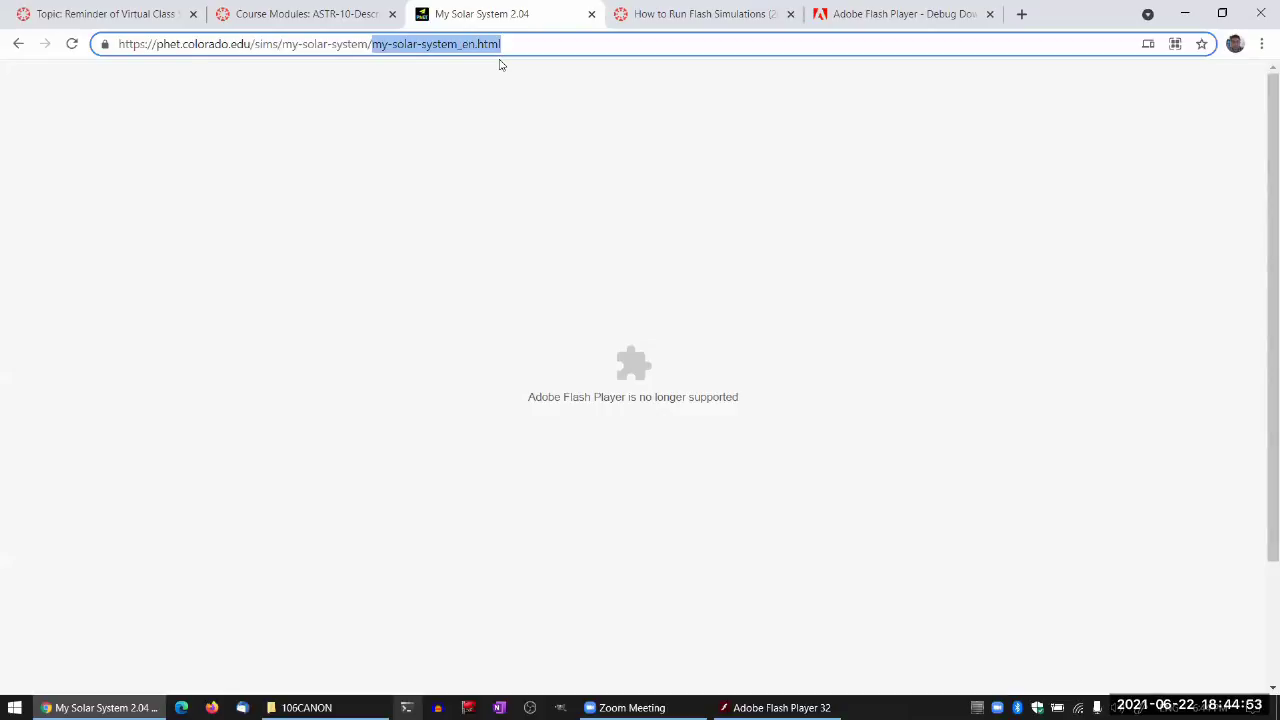
Remove my-solar-system_en.html from the simulation's URL, load the my-solar-system directory index, and enlarge the page text.
{"action": "key", "text": "BackSpace"}
{"action": "key", "text": "Return"}
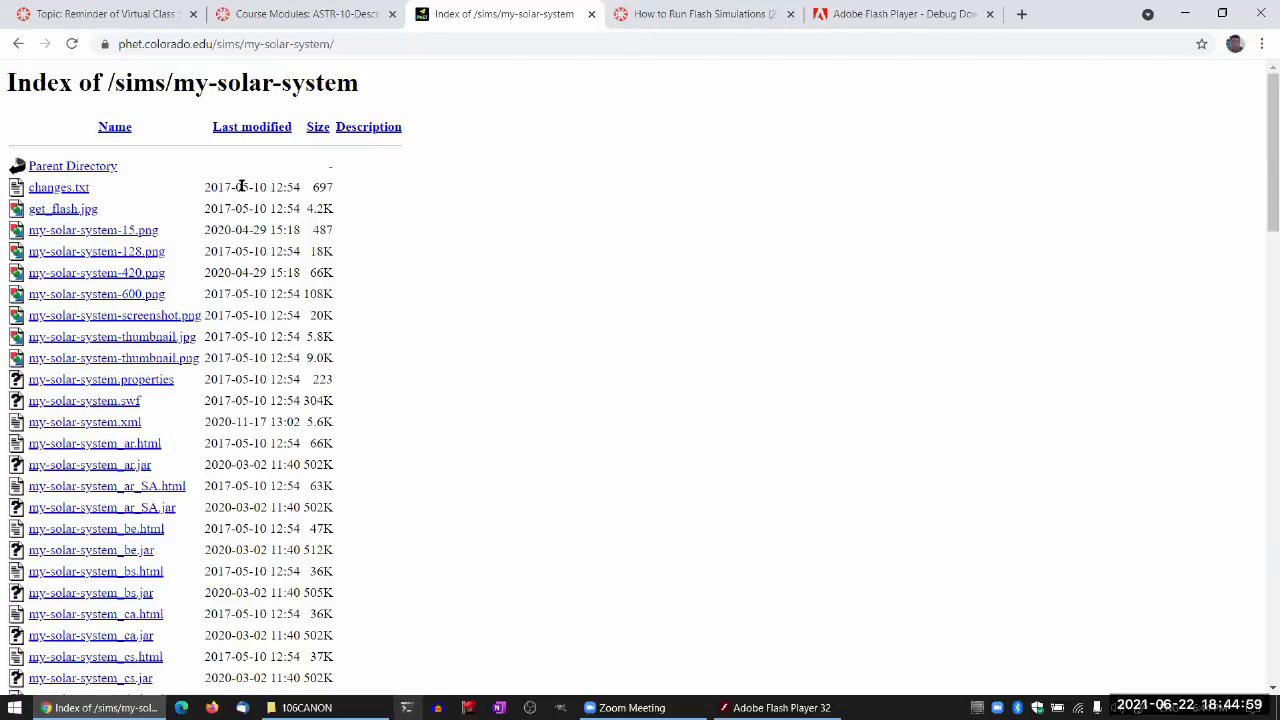
{"action": "key", "text": "ctrl+plus"}
{"action": "key", "text": "ctrl+plus"}
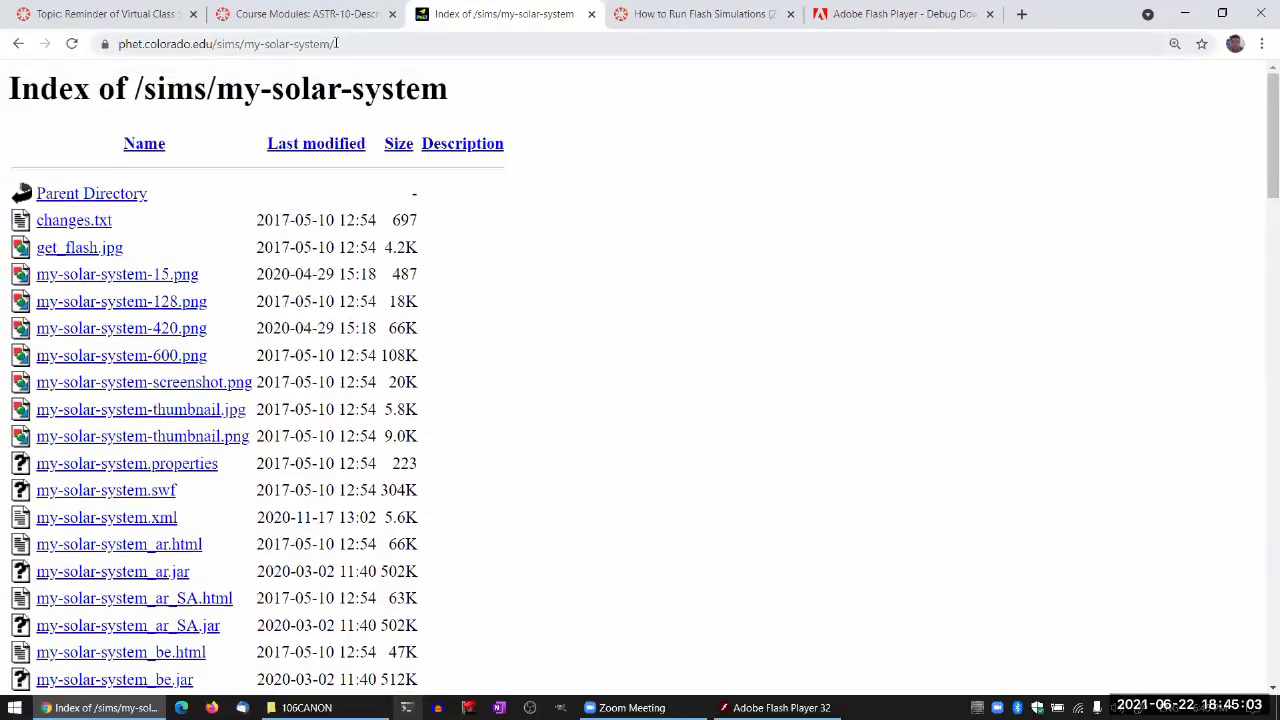
{"action": "left_click_drag", "start_coordinate": [336, 44], "coordinate": [113, 50]}
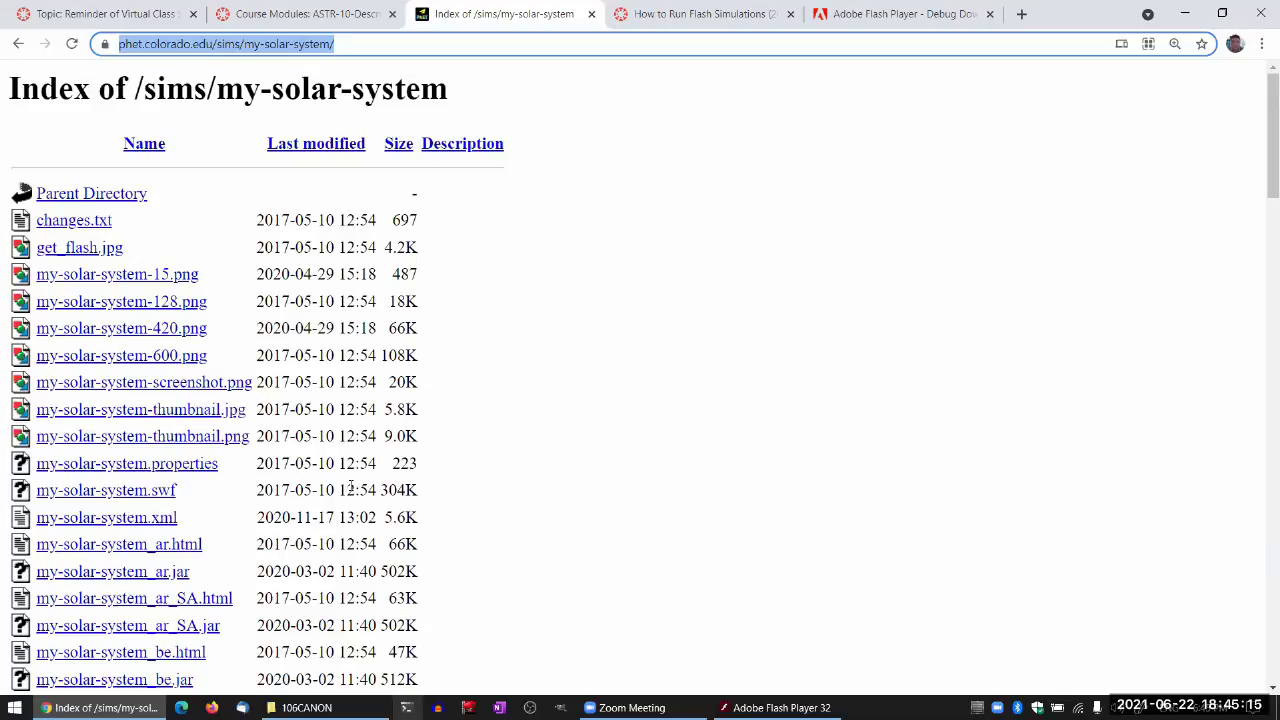
Locate my-solar-system.swf in the directory index, download it, and keep the file despite the browser's security warning.
{"action": "scroll", "coordinate": [350, 487], "scroll_direction": "down", "scroll_amount": 3}
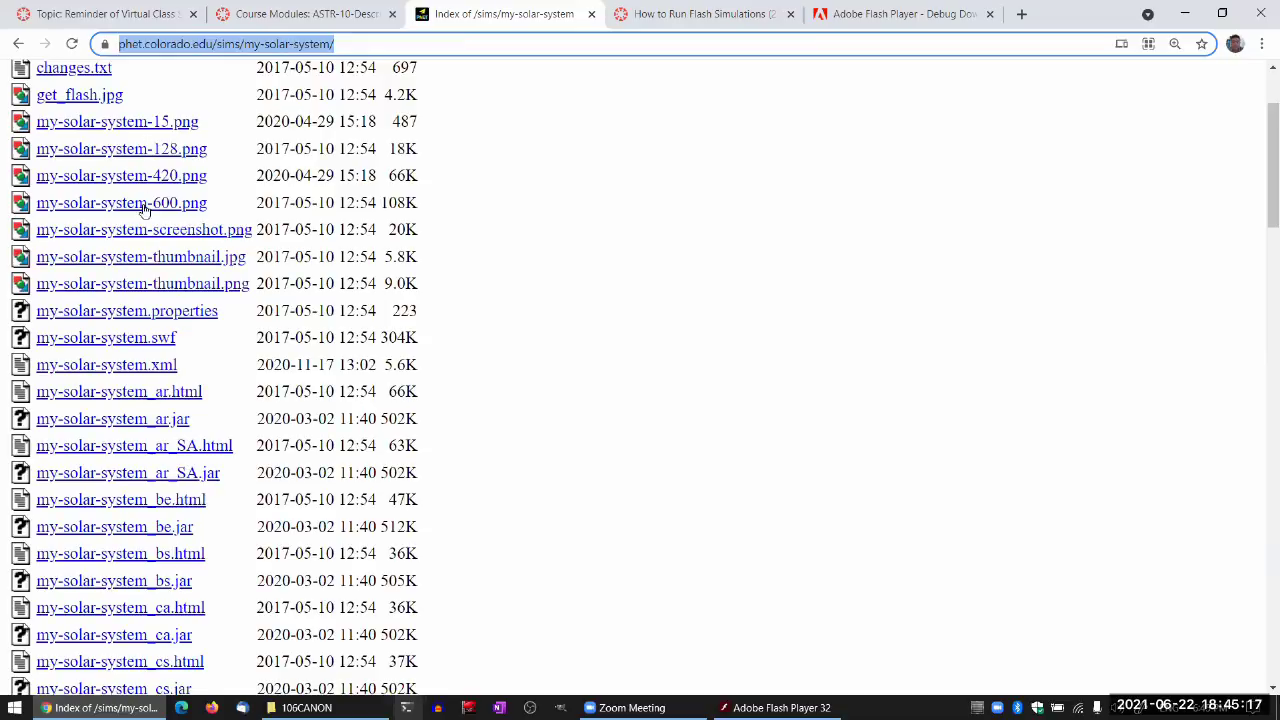
{"action": "scroll", "coordinate": [143, 308], "scroll_direction": "down", "scroll_amount": 15}
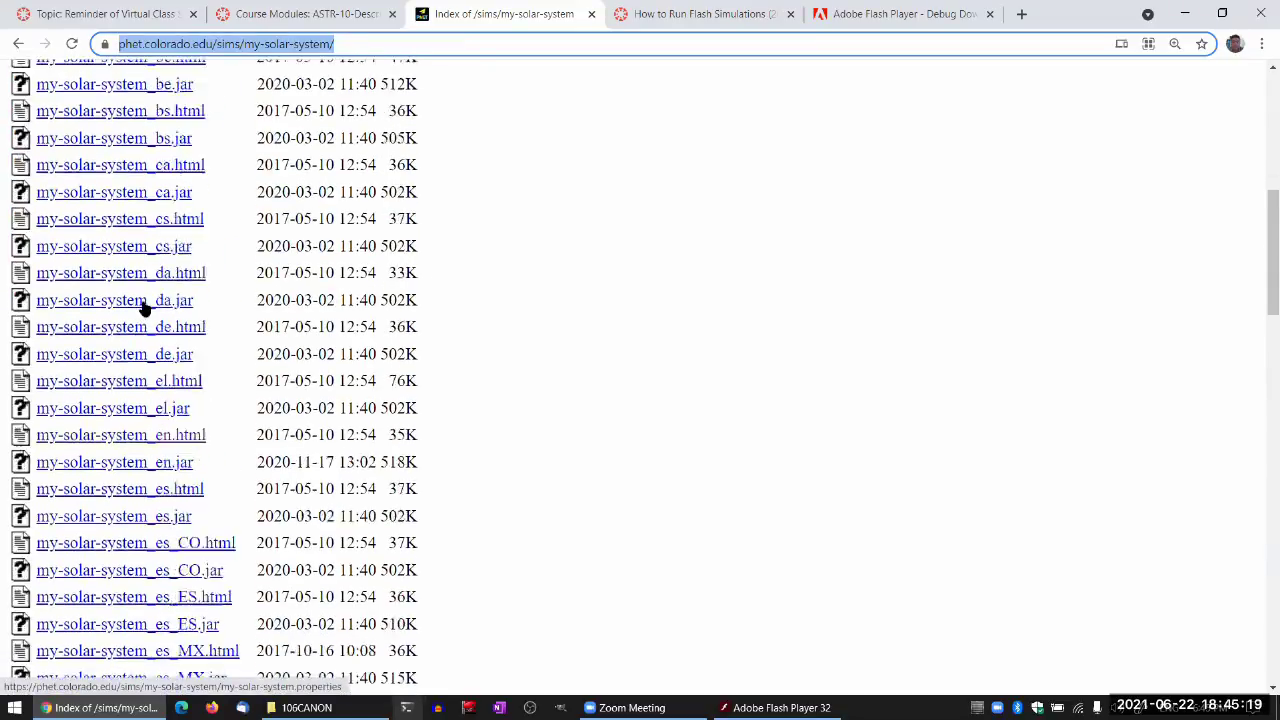
{"action": "scroll", "coordinate": [143, 308], "scroll_direction": "down", "scroll_amount": 15}
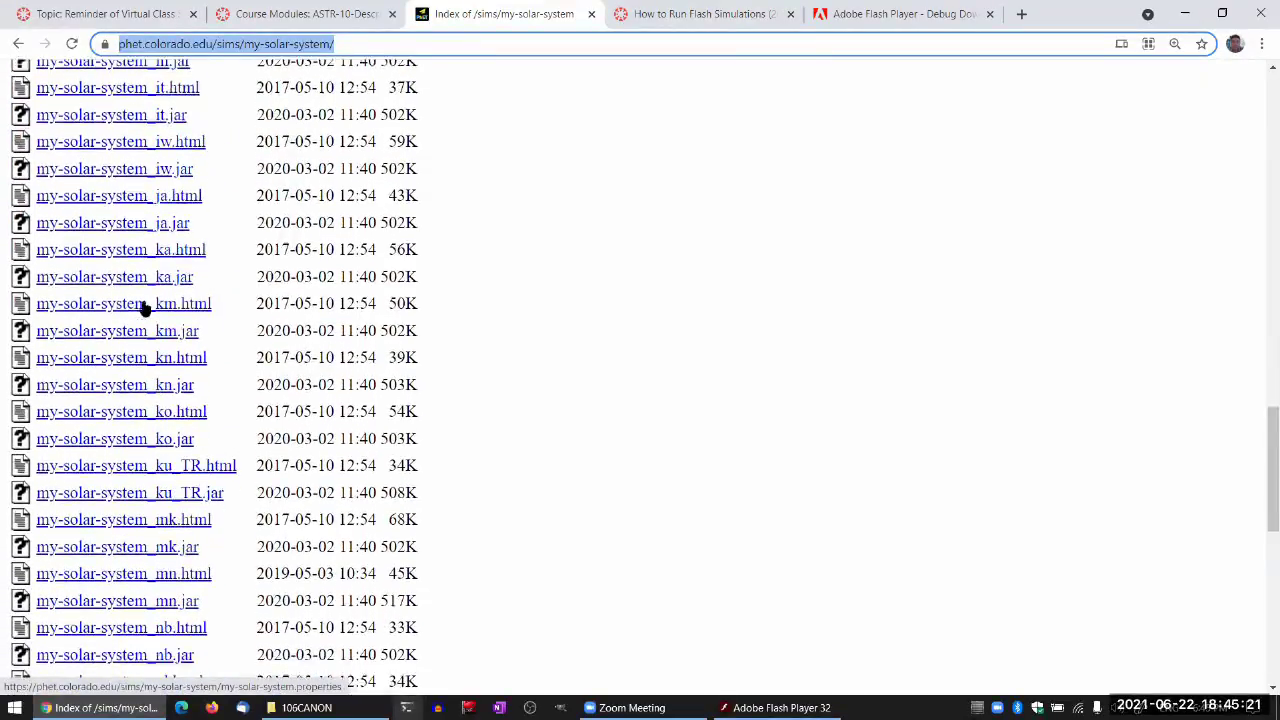
{"action": "scroll", "coordinate": [143, 308], "scroll_direction": "down", "scroll_amount": 3}
{"action": "scroll", "coordinate": [143, 308], "scroll_direction": "up", "scroll_amount": 20}
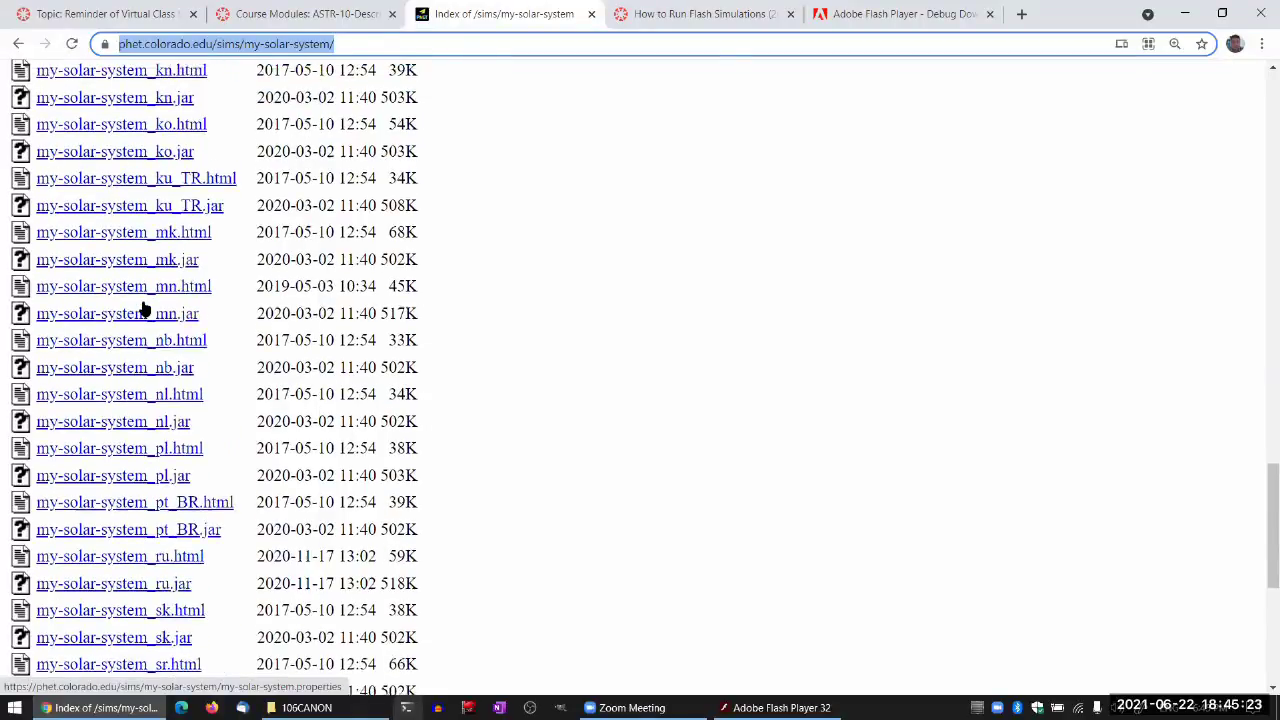
{"action": "scroll", "coordinate": [143, 308], "scroll_direction": "up", "scroll_amount": 10}
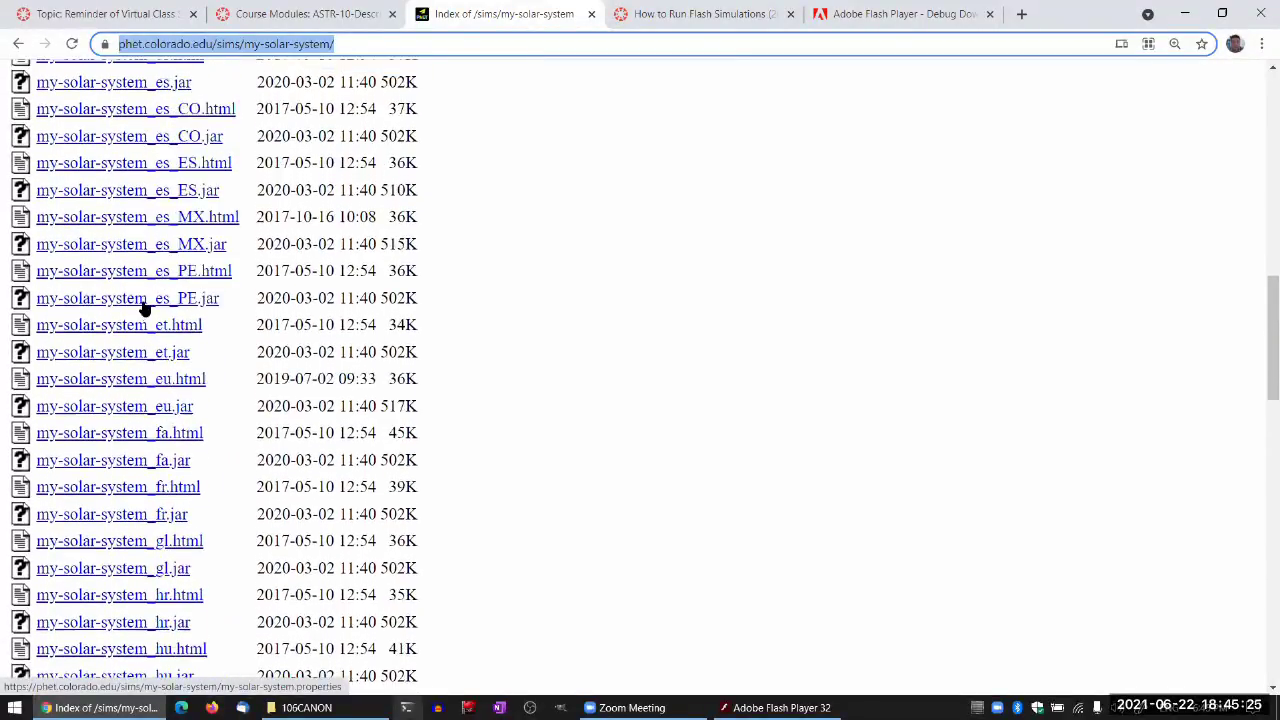
{"action": "scroll", "coordinate": [143, 308], "scroll_direction": "up", "scroll_amount": 4}
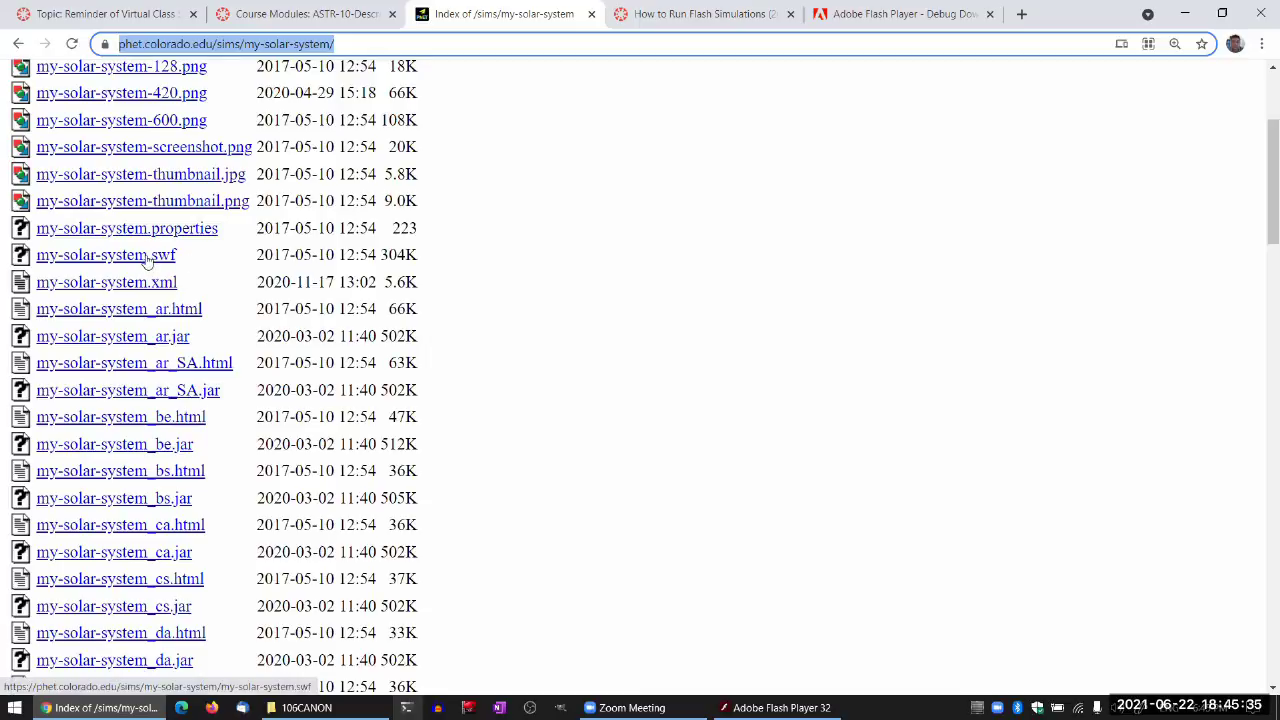
{"action": "left_click", "coordinate": [145, 258]}
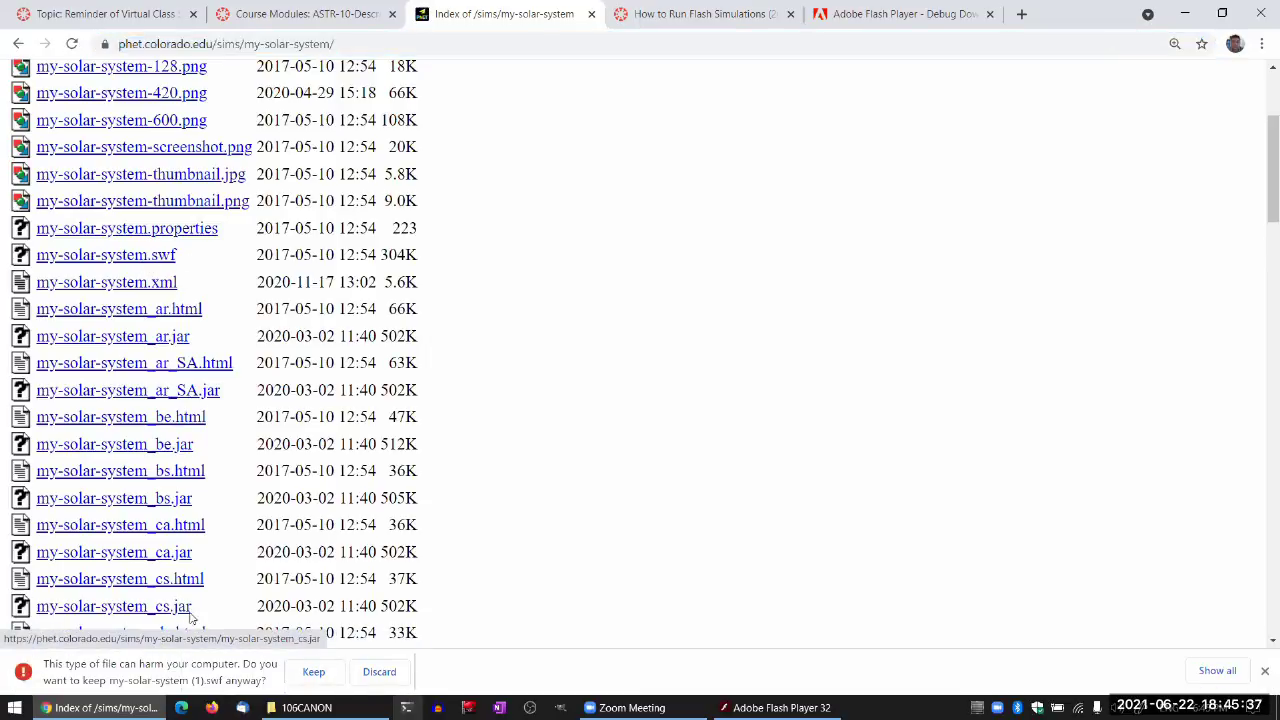
{"action": "left_click", "coordinate": [310, 672]}
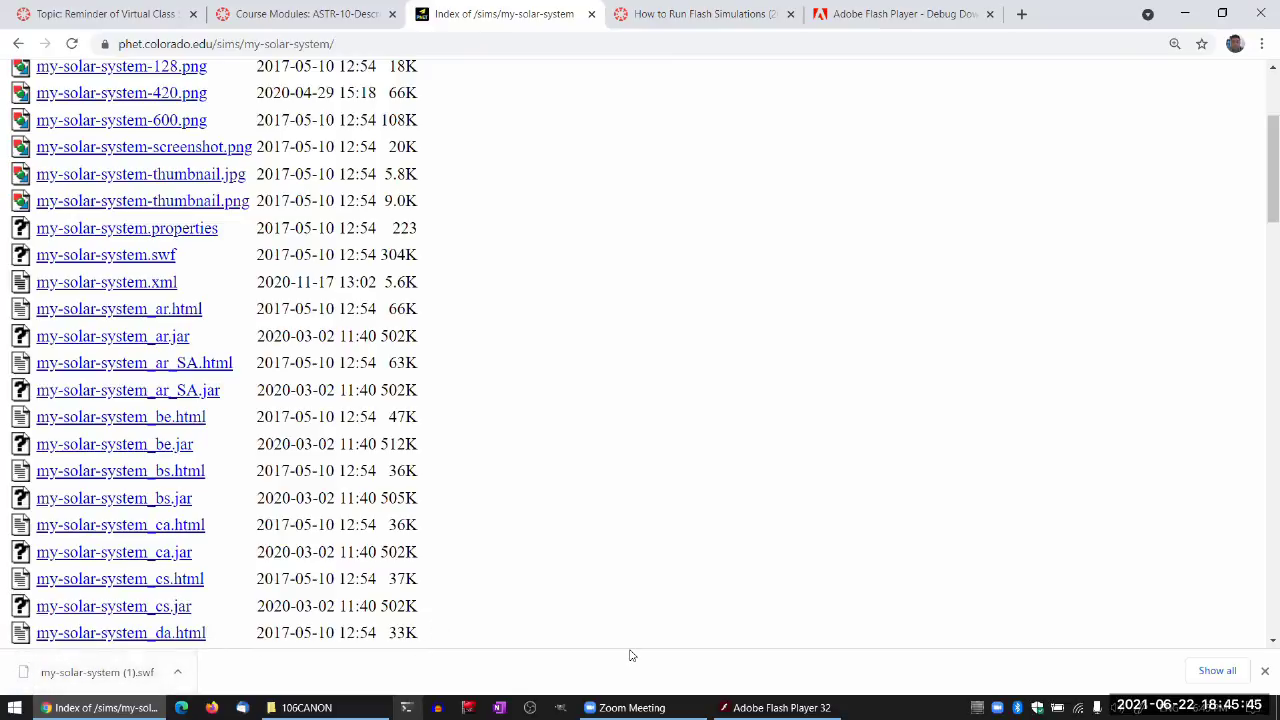
Review the How to Run Flash Simulations instructions on opening the downloaded SWF file in the standalone player.
{"action": "left_click", "coordinate": [698, 14]}
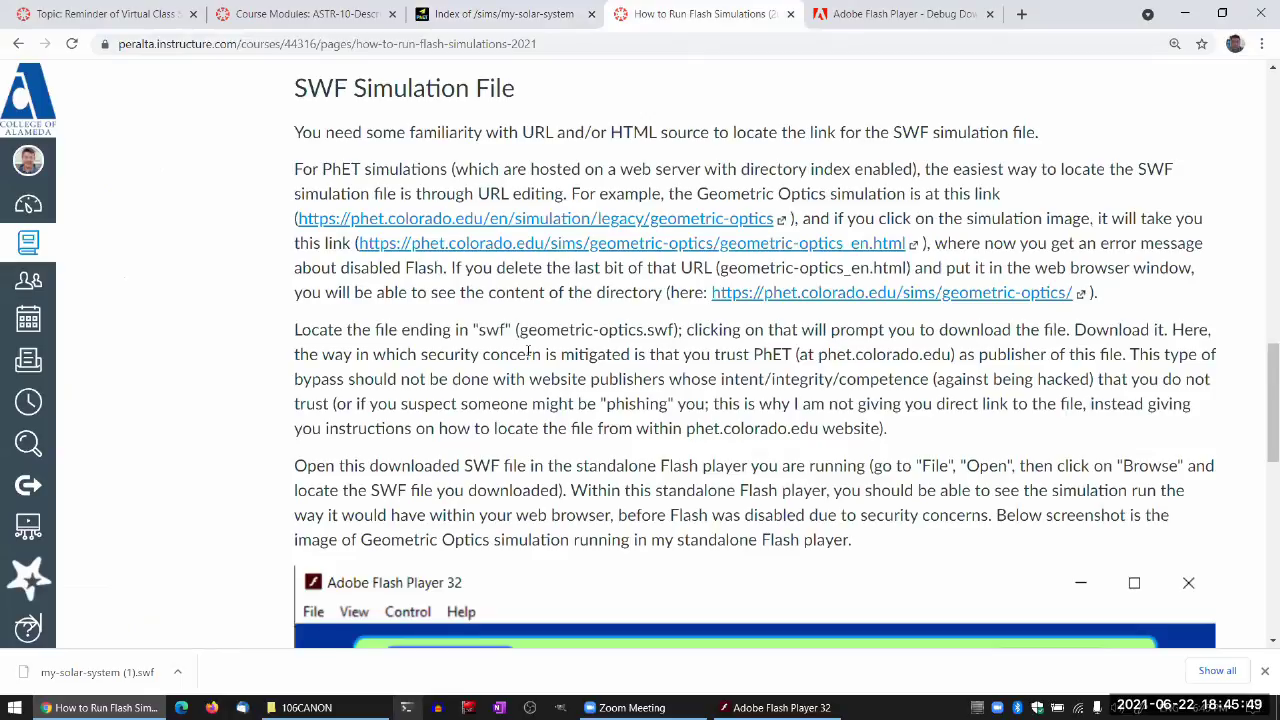
{"action": "scroll", "coordinate": [528, 355], "scroll_direction": "down", "scroll_amount": 1}
{"action": "scroll", "coordinate": [528, 355], "scroll_direction": "down", "scroll_amount": 6}
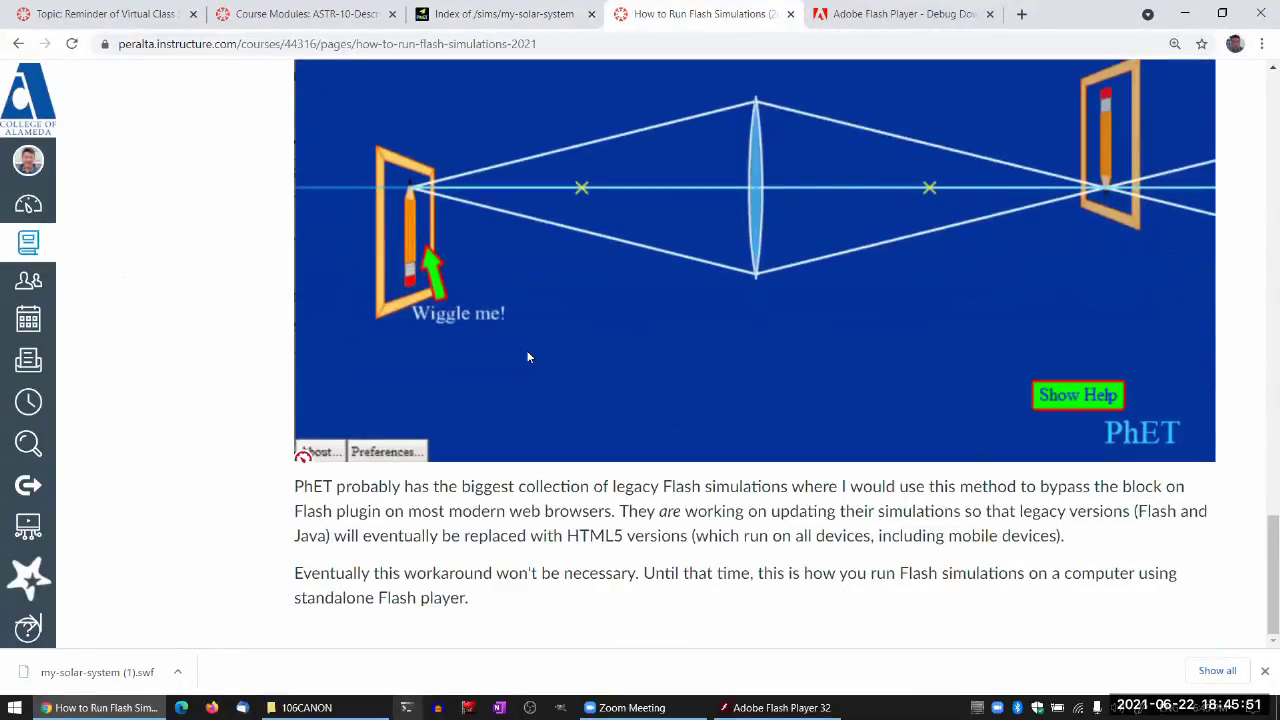
{"action": "scroll", "coordinate": [529, 522], "scroll_direction": "up", "scroll_amount": 4}
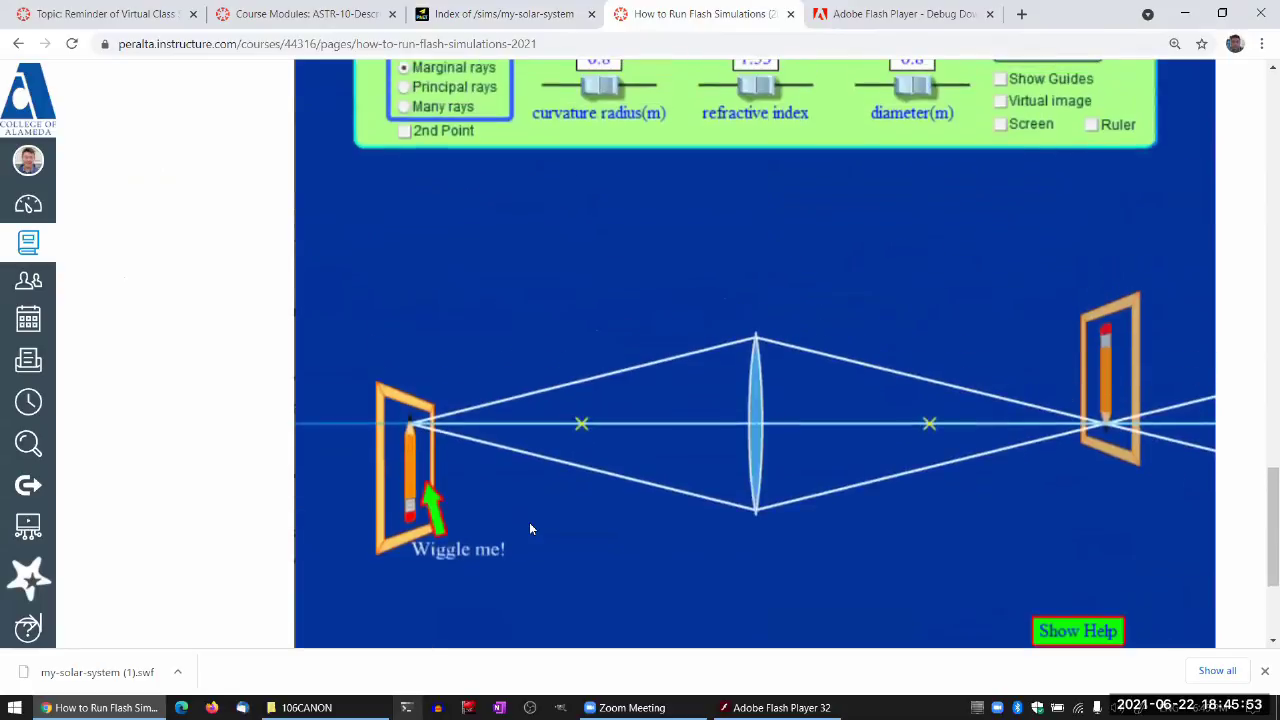
{"action": "scroll", "coordinate": [531, 529], "scroll_direction": "up", "scroll_amount": 1}
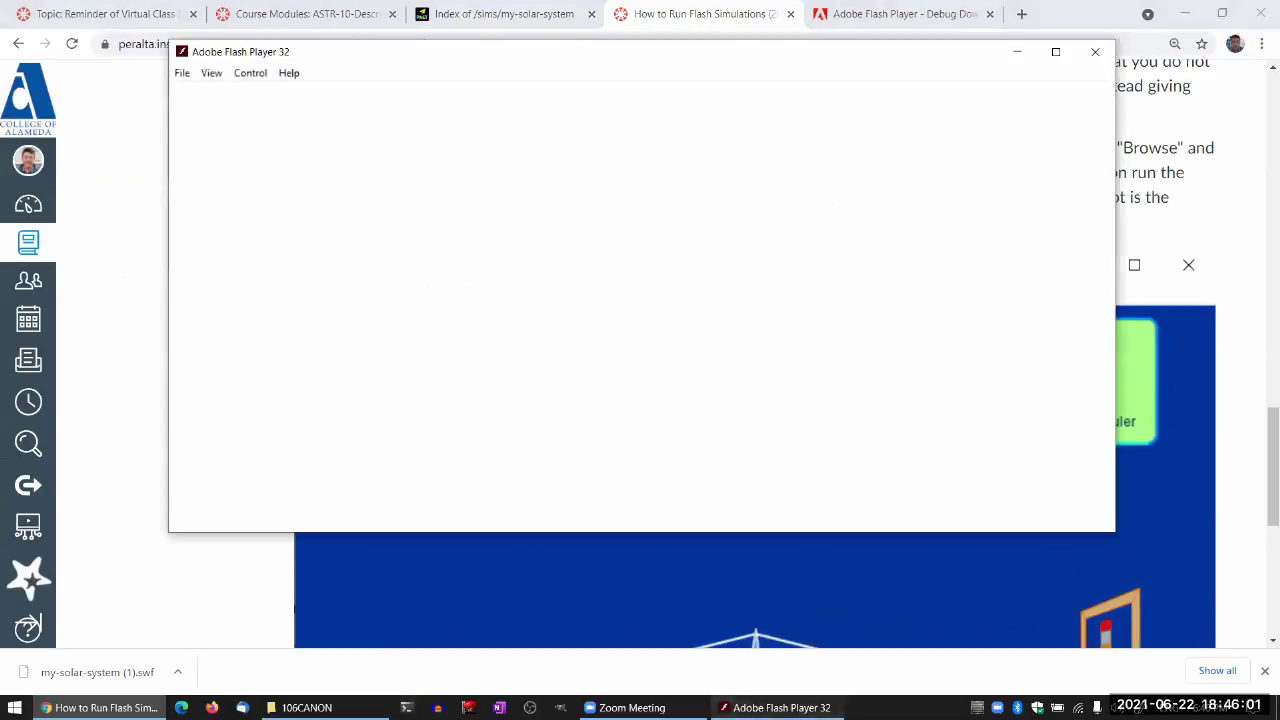
Switch to Adobe Flash Player 32, open my-solar-system (1).swf from the Downloads folder, and maximize the player window.
{"action": "left_click", "coordinate": [780, 707]}
{"action": "right_click", "coordinate": [172, 68]}
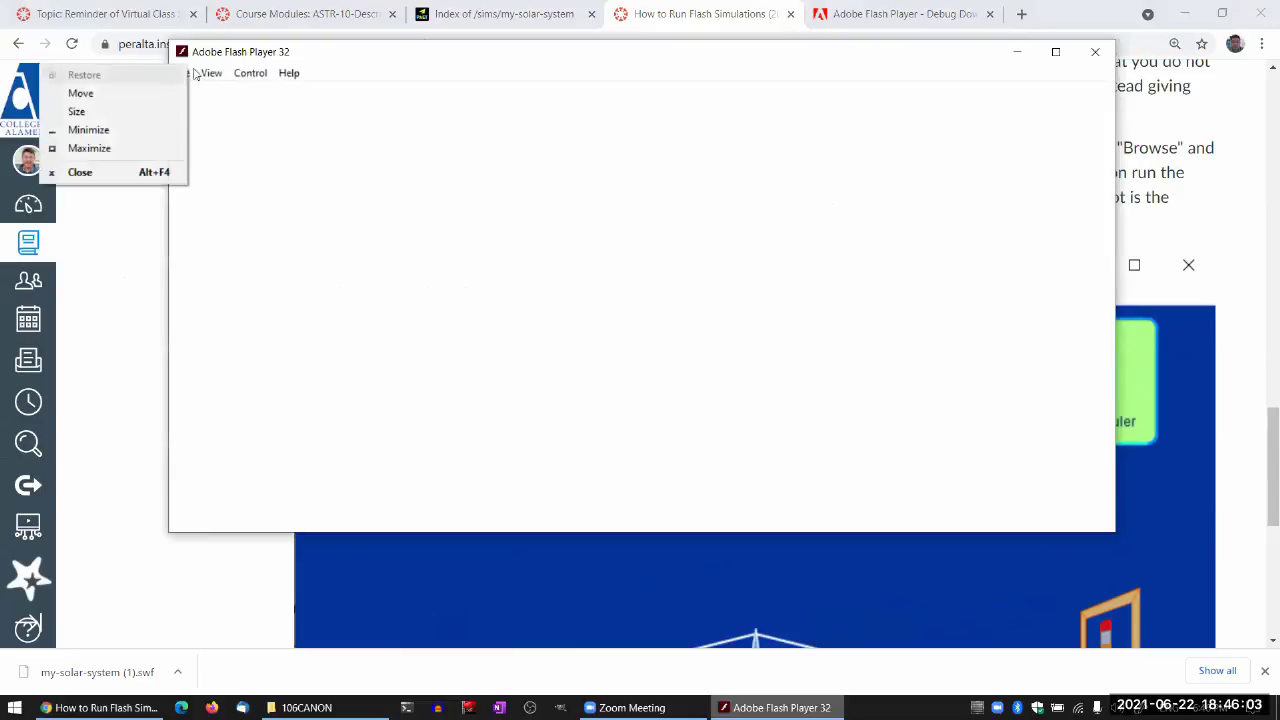
{"action": "left_click", "coordinate": [246, 63]}
{"action": "left_click", "coordinate": [183, 74]}
{"action": "left_click", "coordinate": [210, 92]}
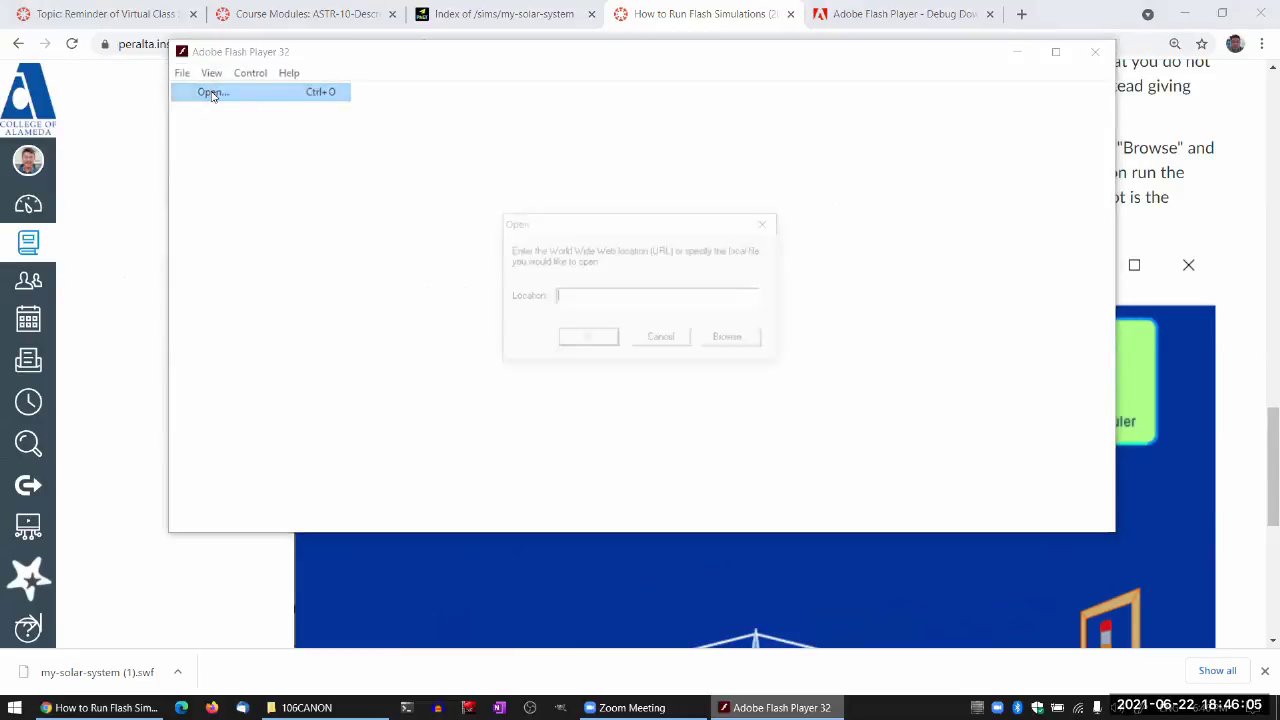
{"action": "left_click", "coordinate": [729, 339]}
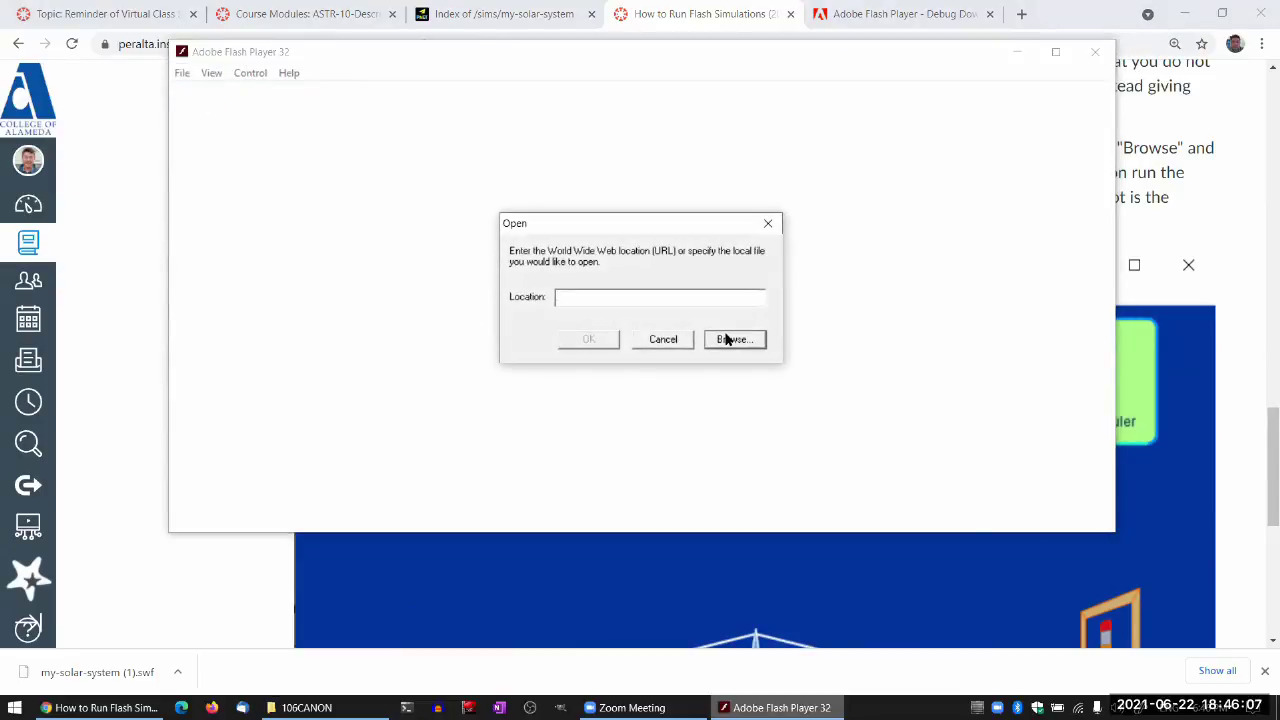
{"action": "double_click", "coordinate": [694, 334]}
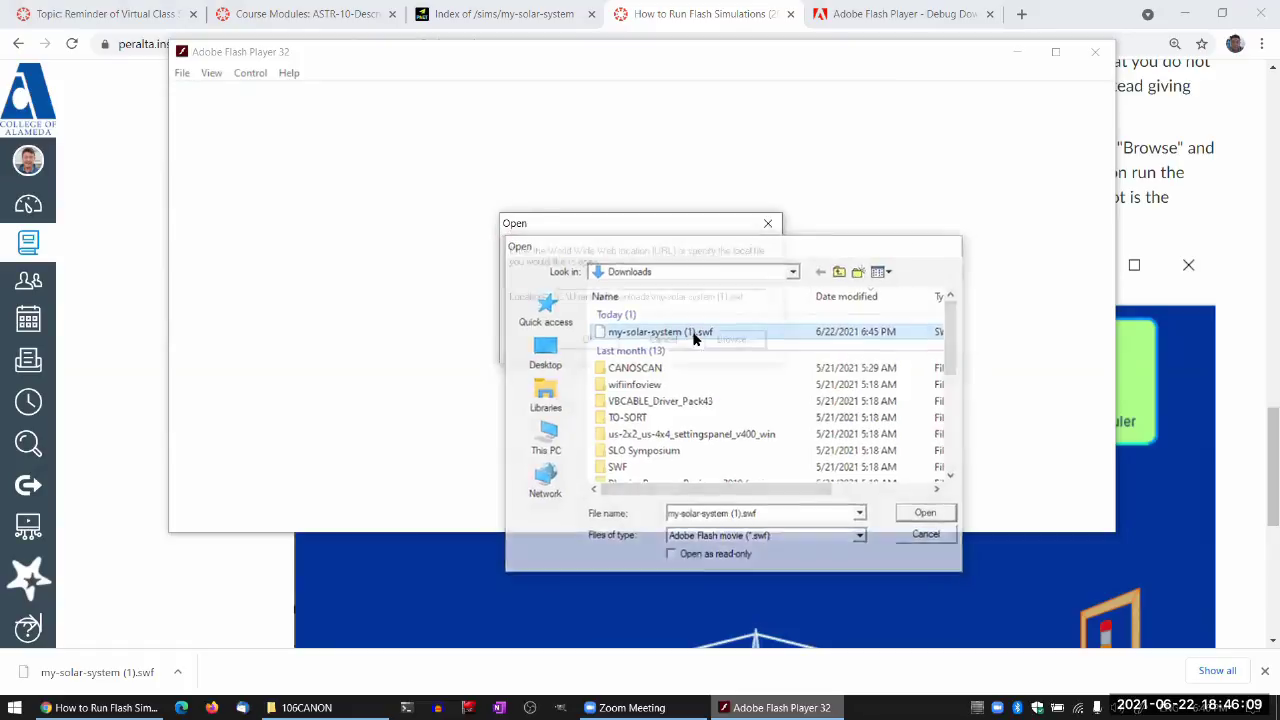
{"action": "left_click", "coordinate": [590, 339]}
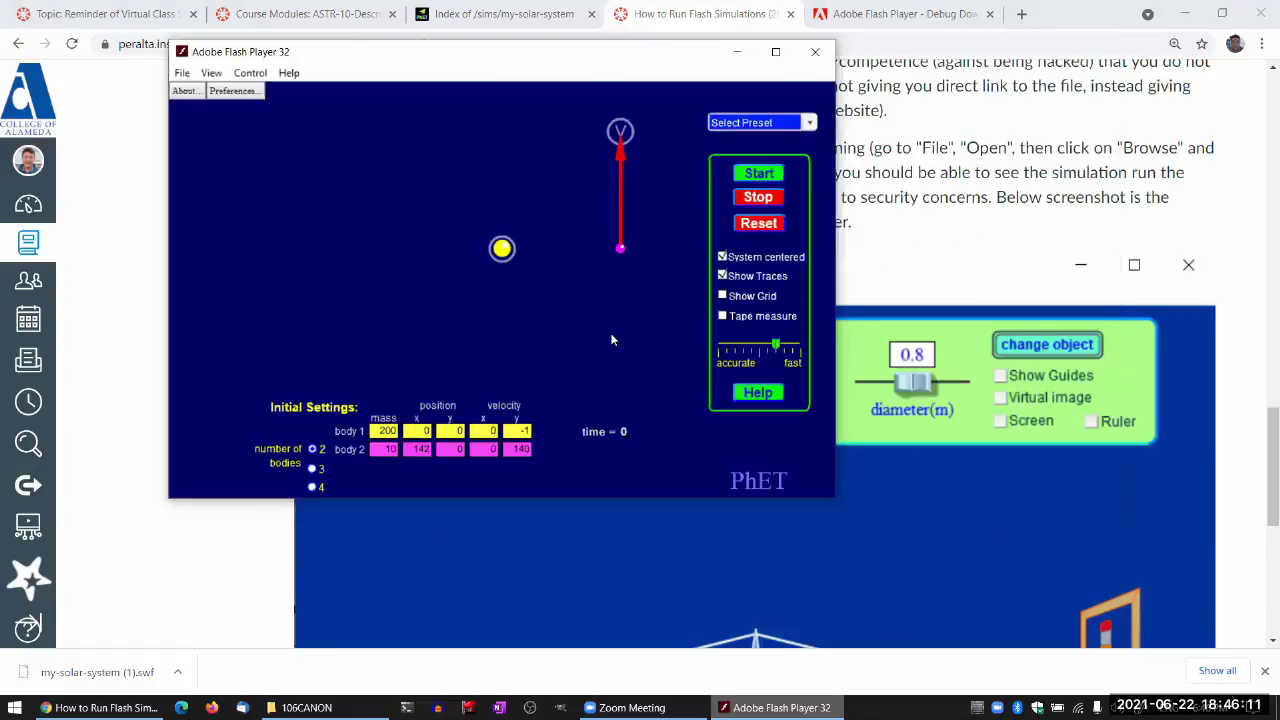
{"action": "left_click", "coordinate": [775, 53]}
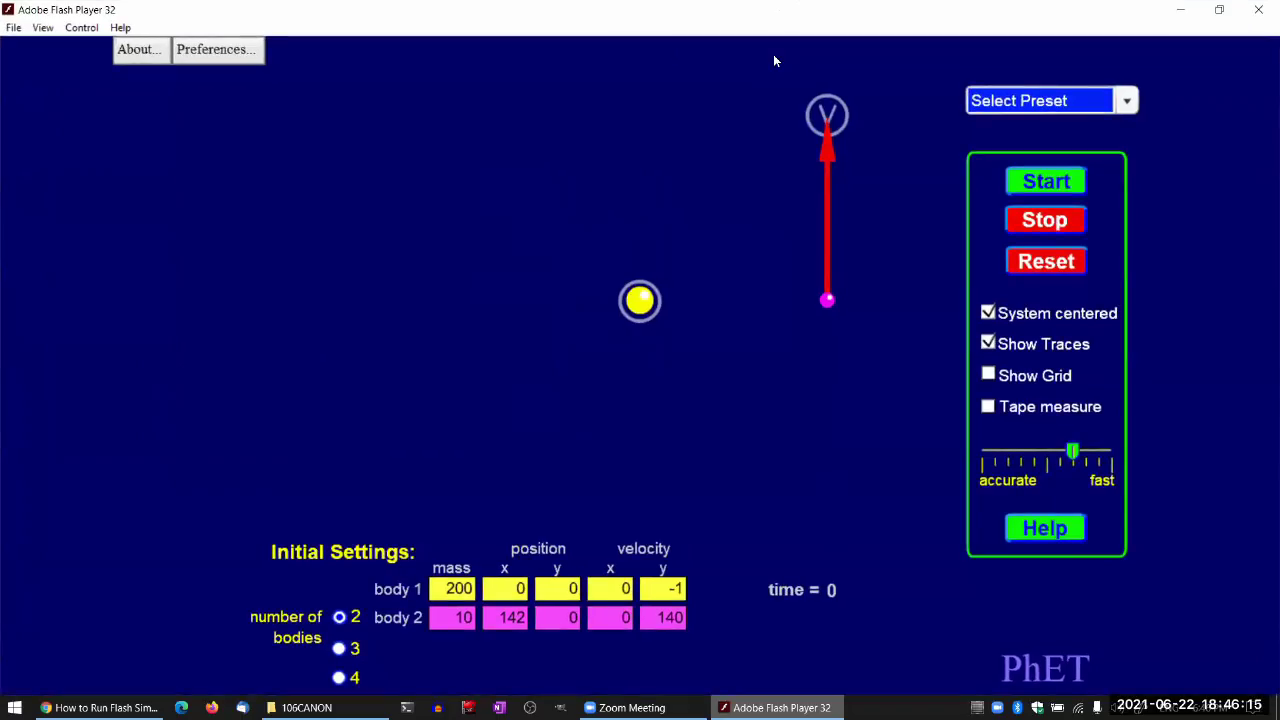